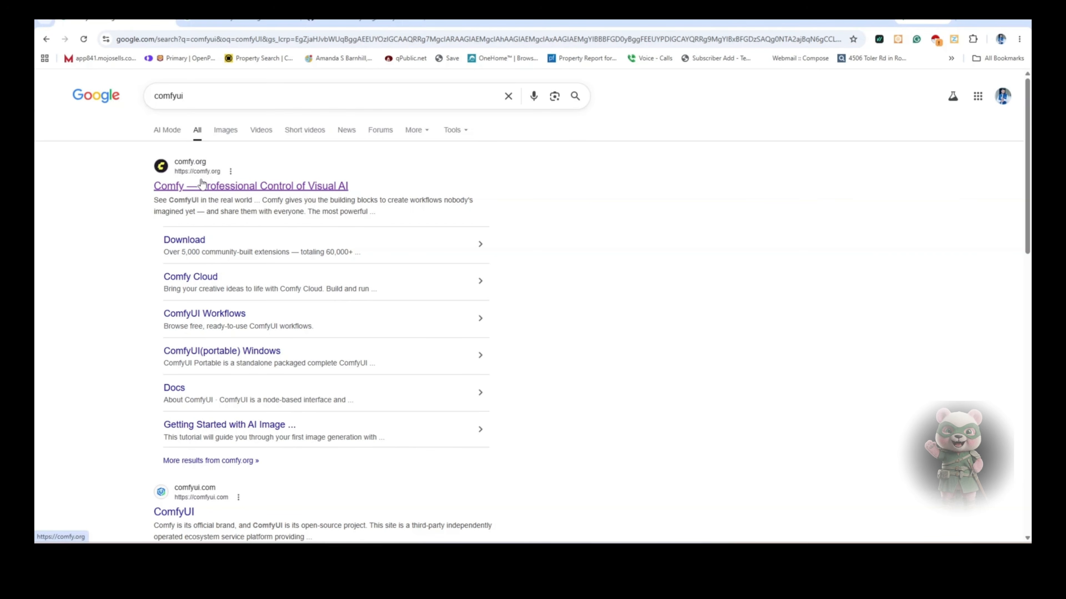
Search Google for comfyUI and open the official comfy.org site from the results.
left_click(191, 96)
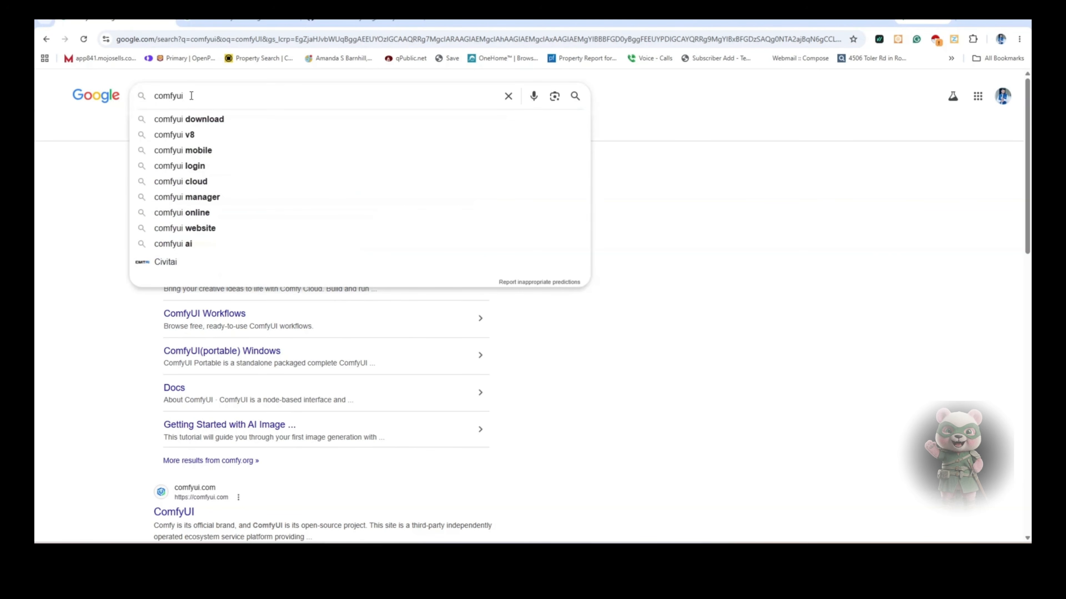
type("UI")
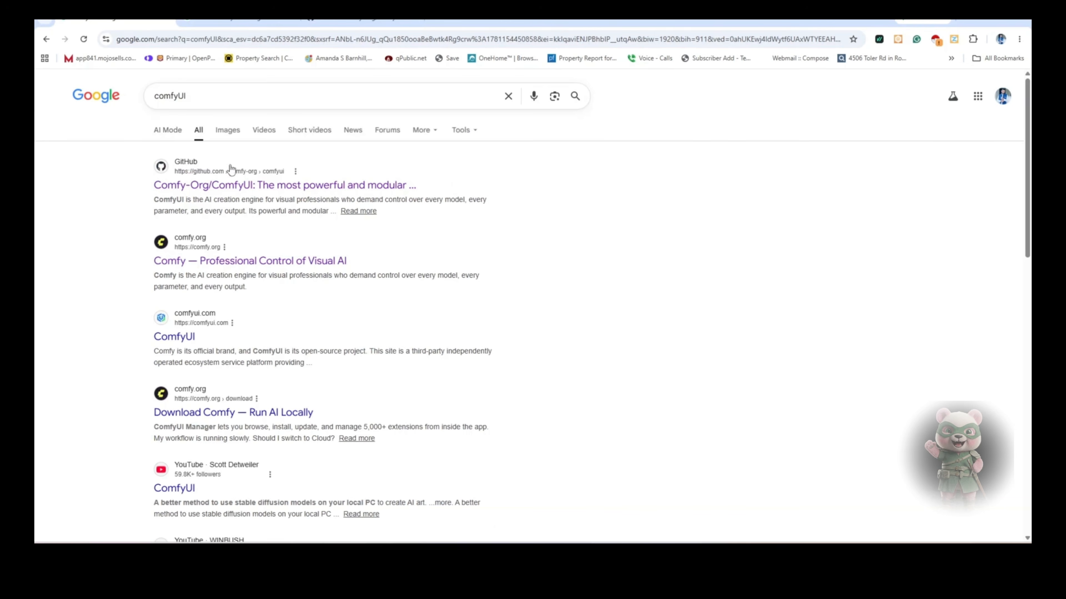
left_click(223, 267)
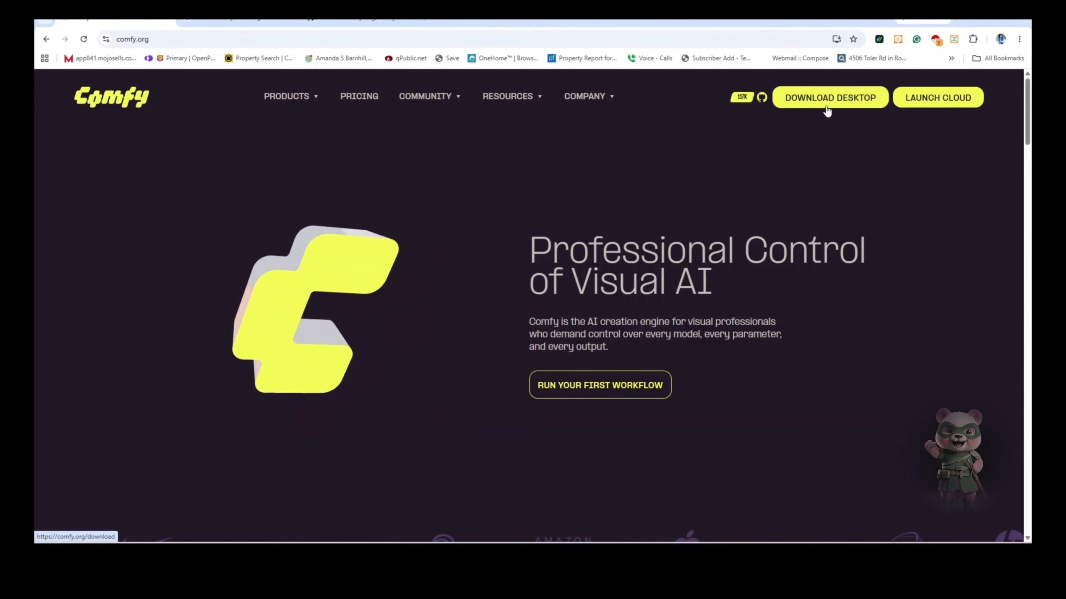
Go to the "GitHub comfyUI" search results and open the Comfy-Org/ComfyUI repository on GitHub.
left_click(251, 22)
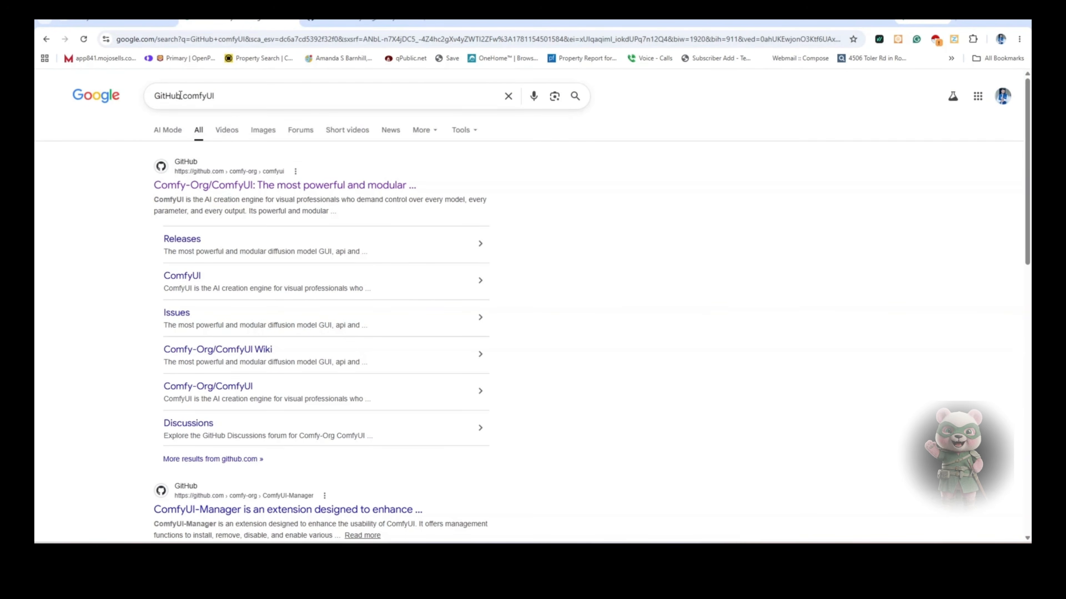
left_click_drag(215, 96, 155, 96)
left_click(221, 97)
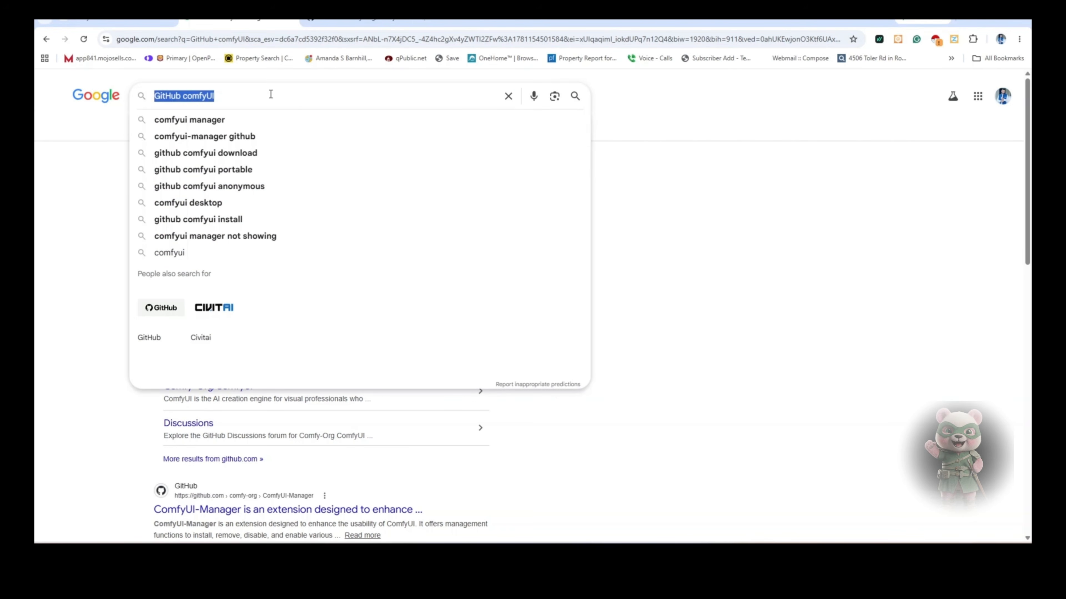
left_click(703, 185)
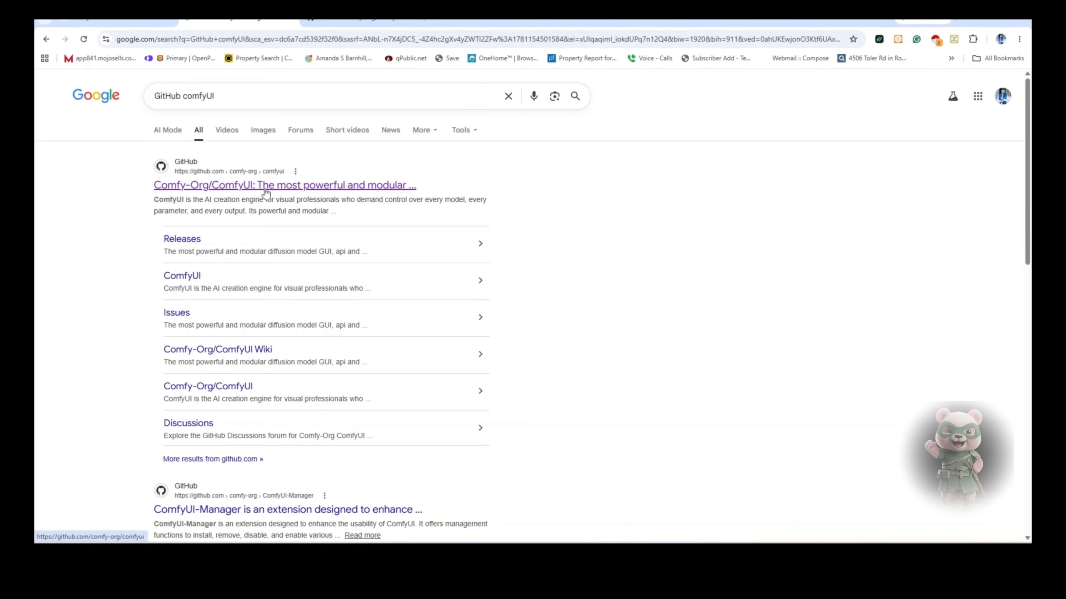
left_click(352, 23)
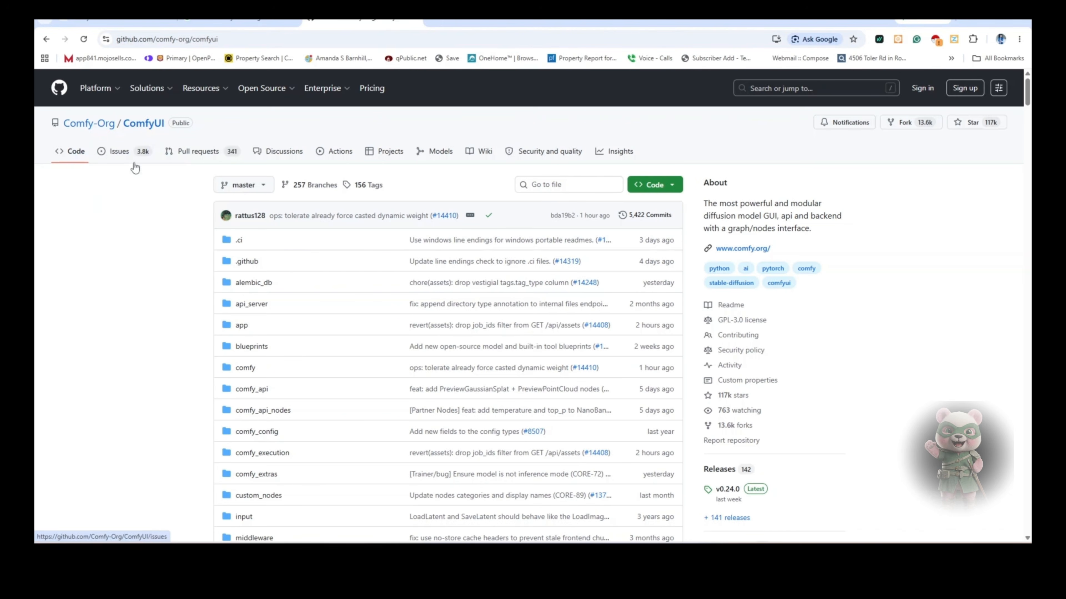
Download the Windows portable build for Nvidia GPUs from the README's Installing section and open the browser's download list.
scroll(183, 248, "down", 15)
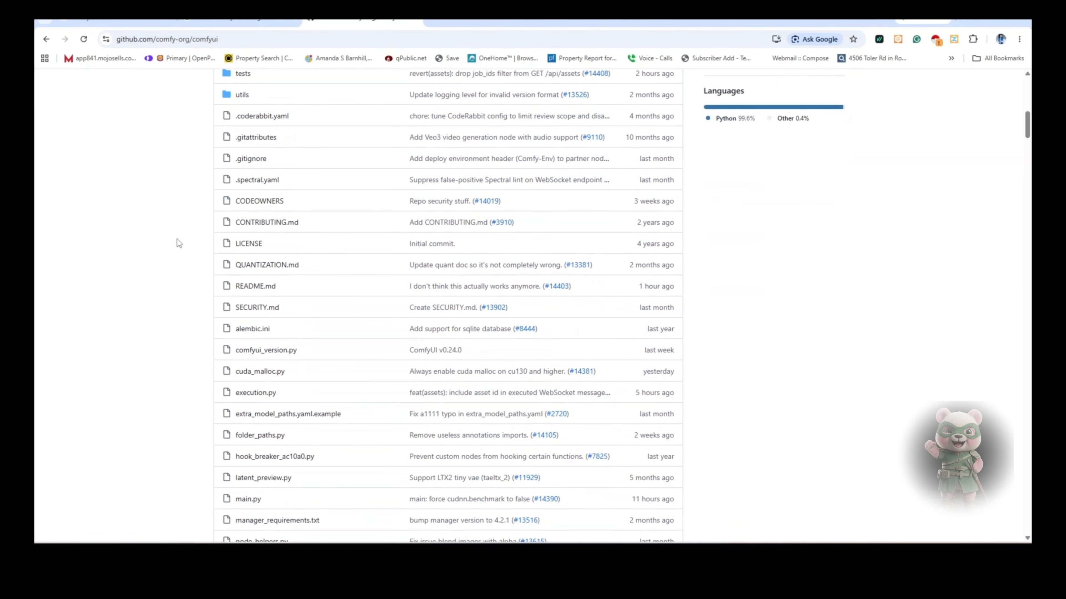
scroll(178, 242, "down", 20)
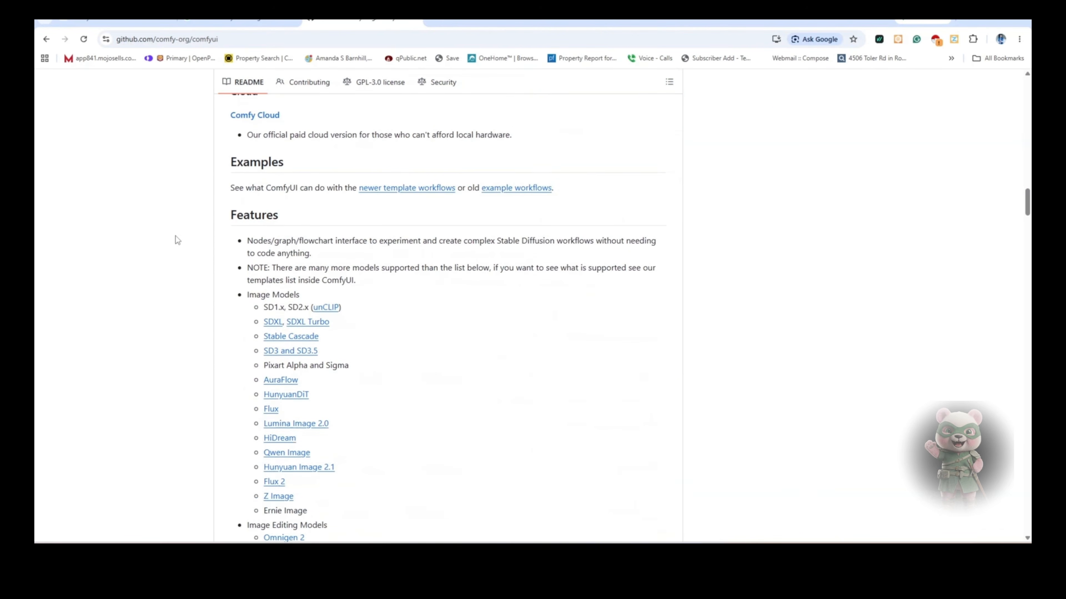
scroll(177, 240, "down", 20)
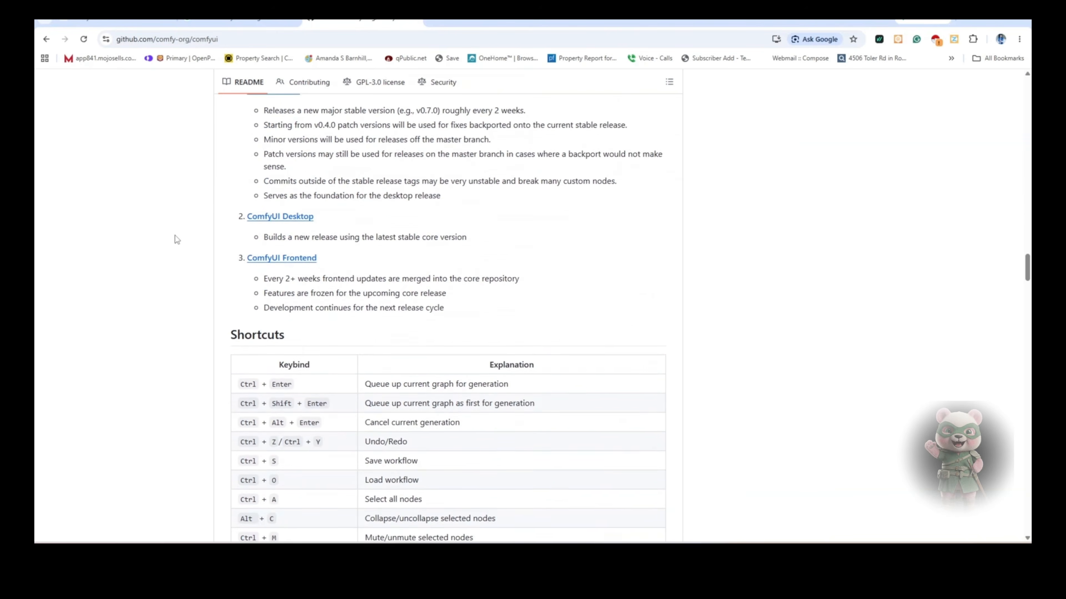
scroll(176, 239, "down", 20)
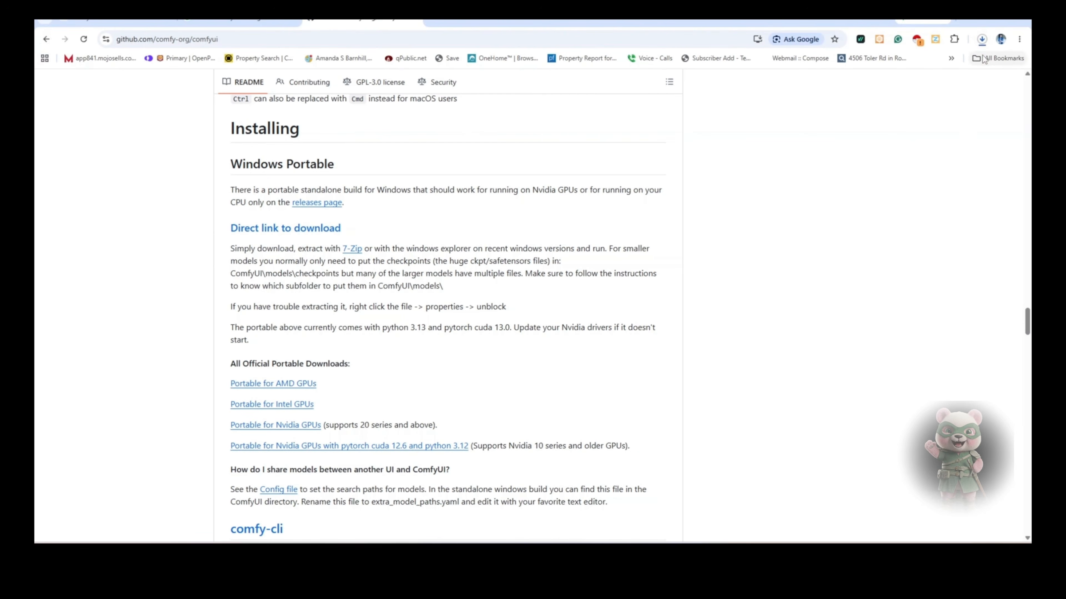
left_click(982, 40)
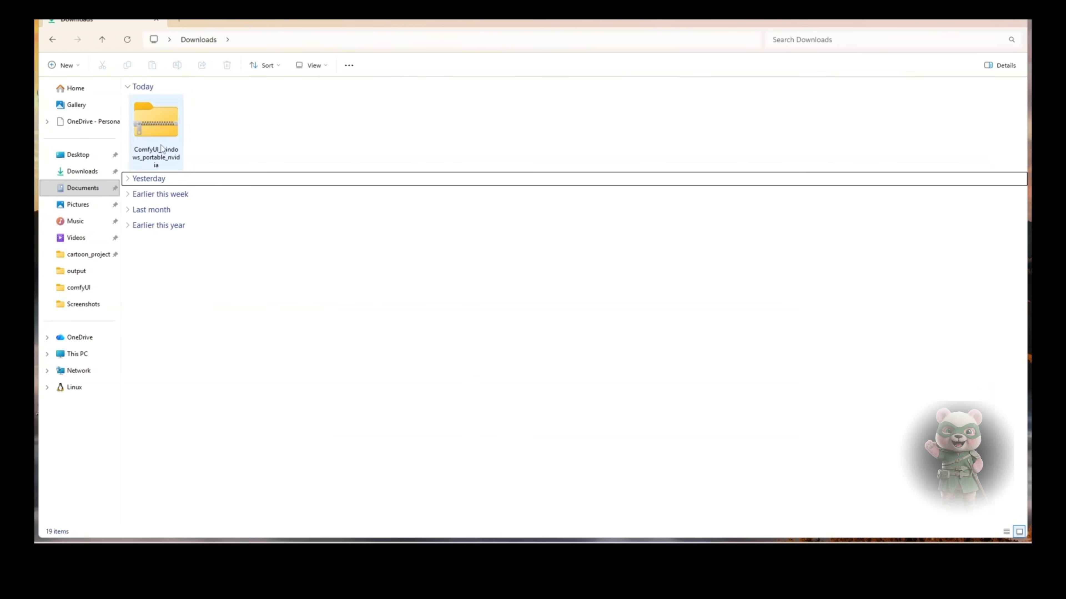
Extract the ComfyUI_windows_portable_nvidia archive to C:\ComfyUI and open that folder on the C: drive.
left_click(152, 131)
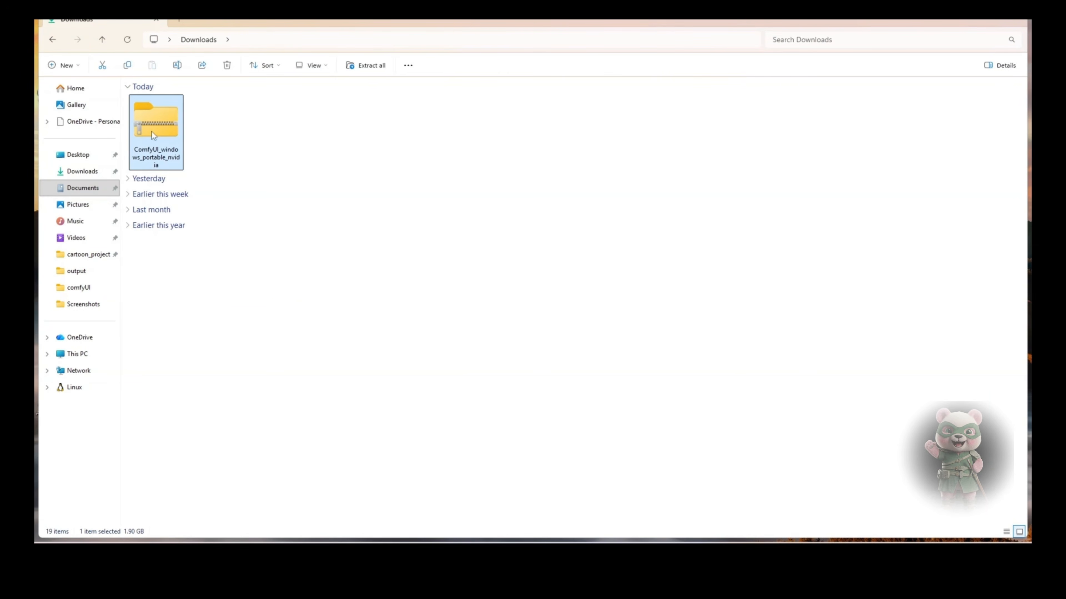
right_click(151, 131)
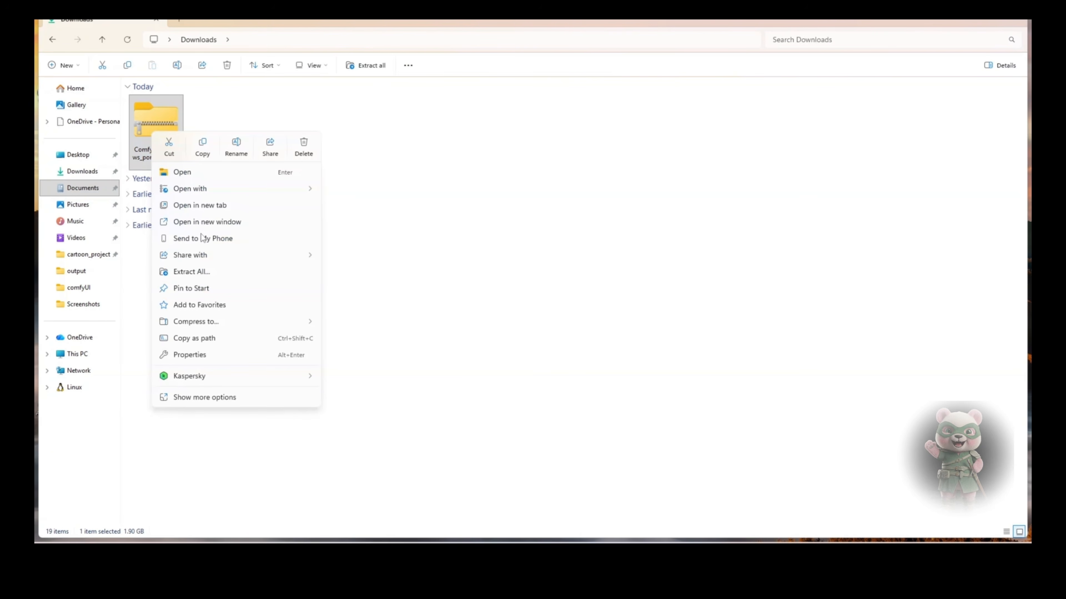
left_click(210, 273)
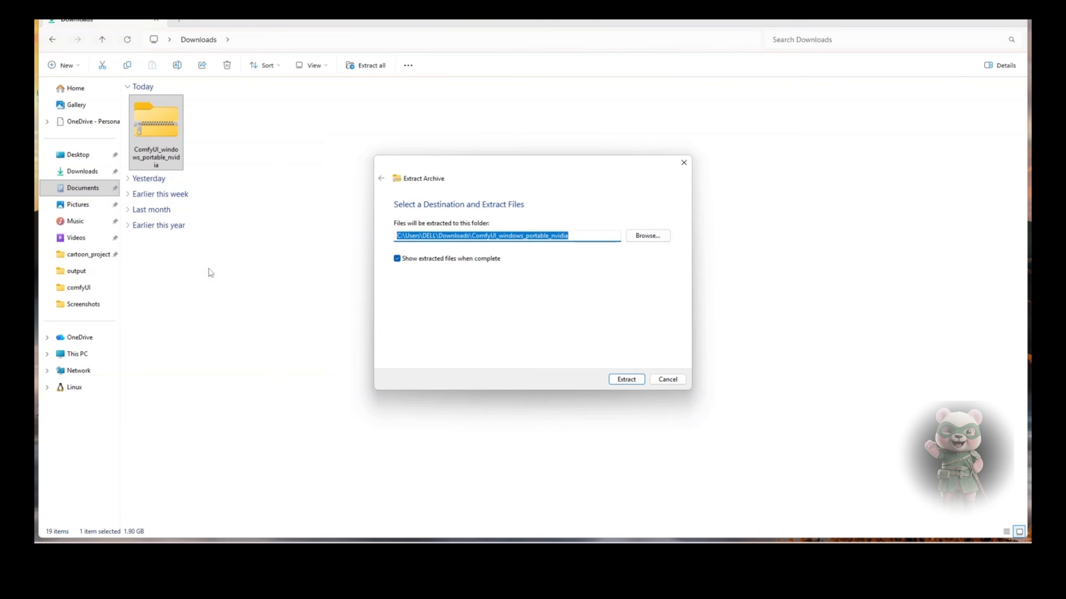
left_click(588, 235)
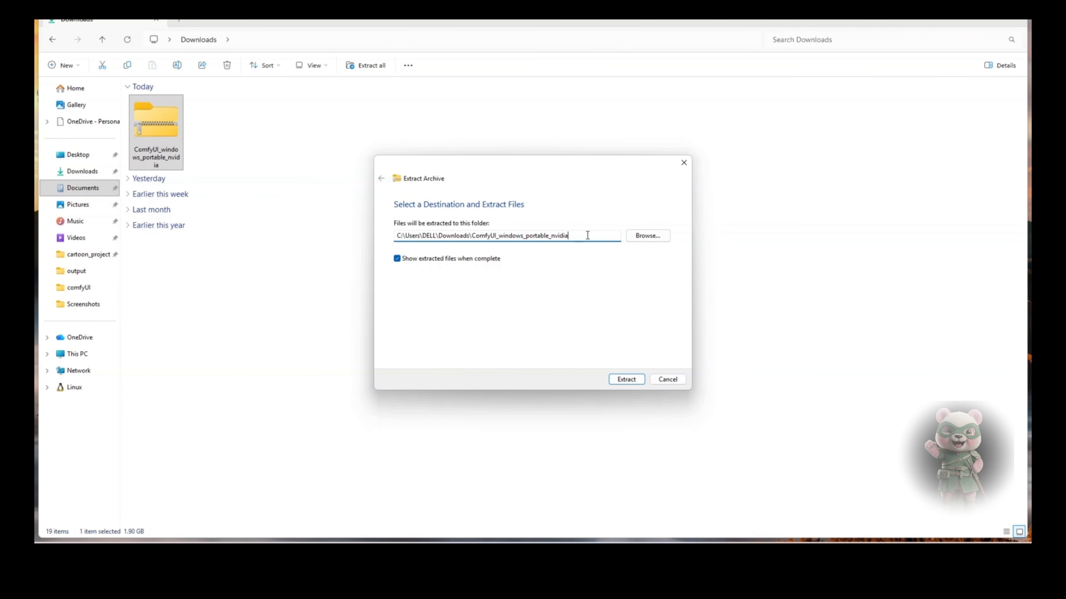
key("BackSpace")
key("BackSpace")
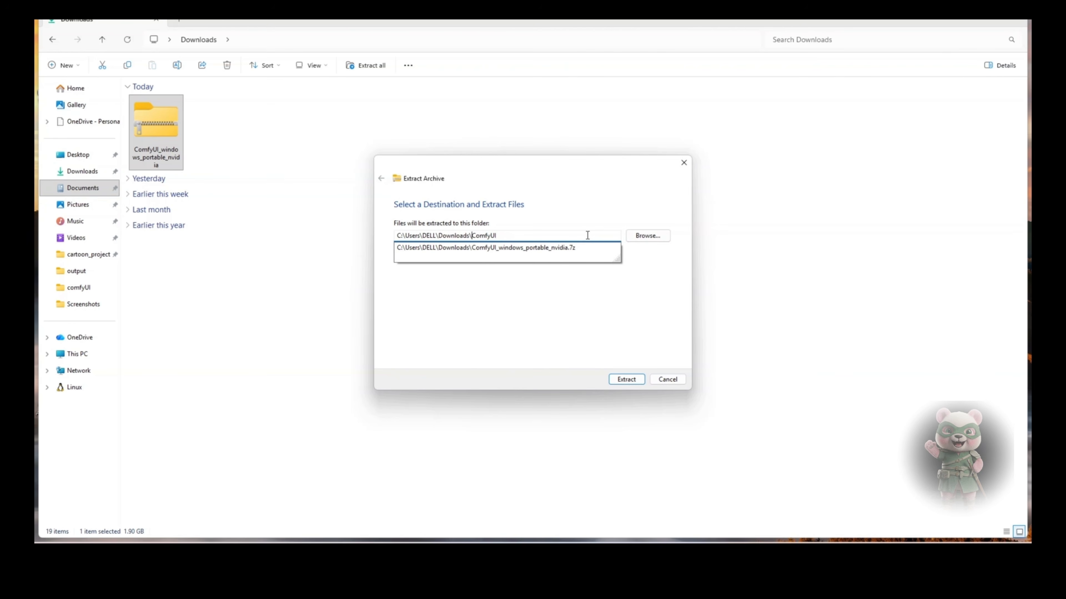
key("Delete")
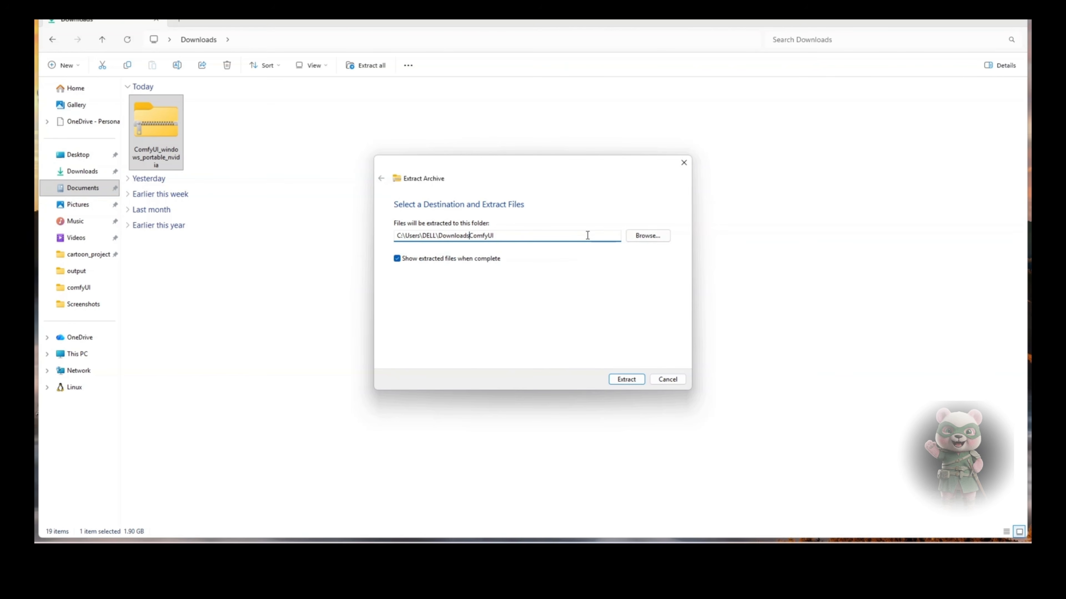
key("BackSpace")
key("BackSpace")
key("BackSpace")
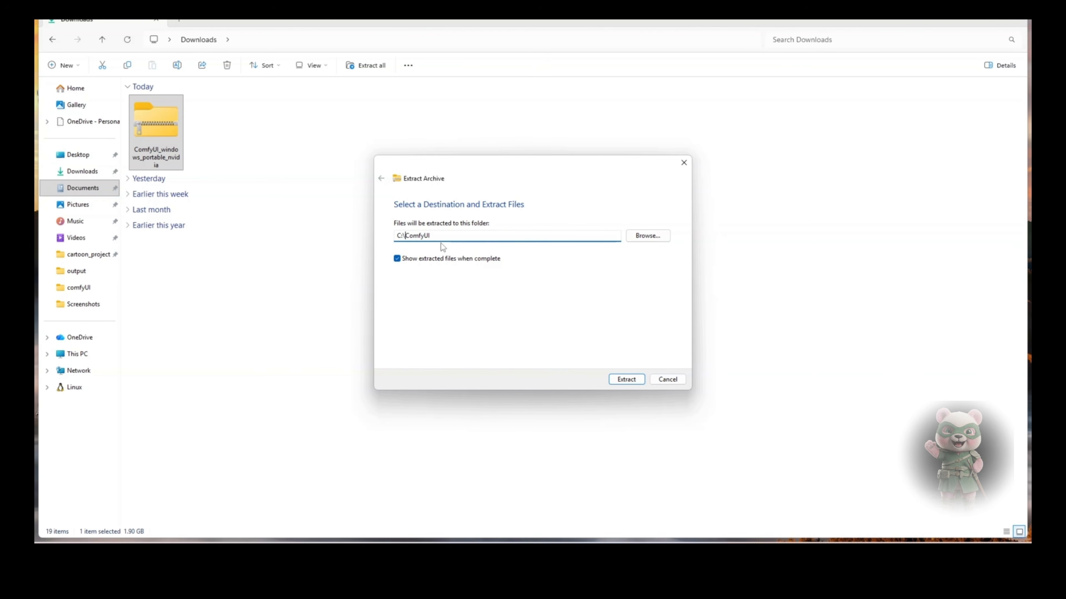
left_click(626, 379)
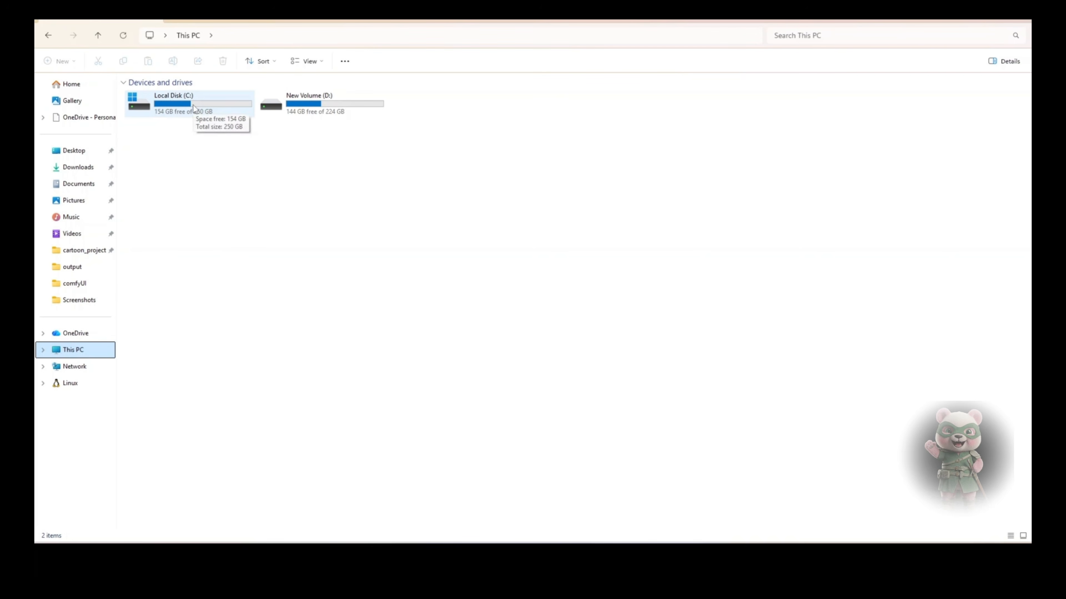
double_click(193, 108)
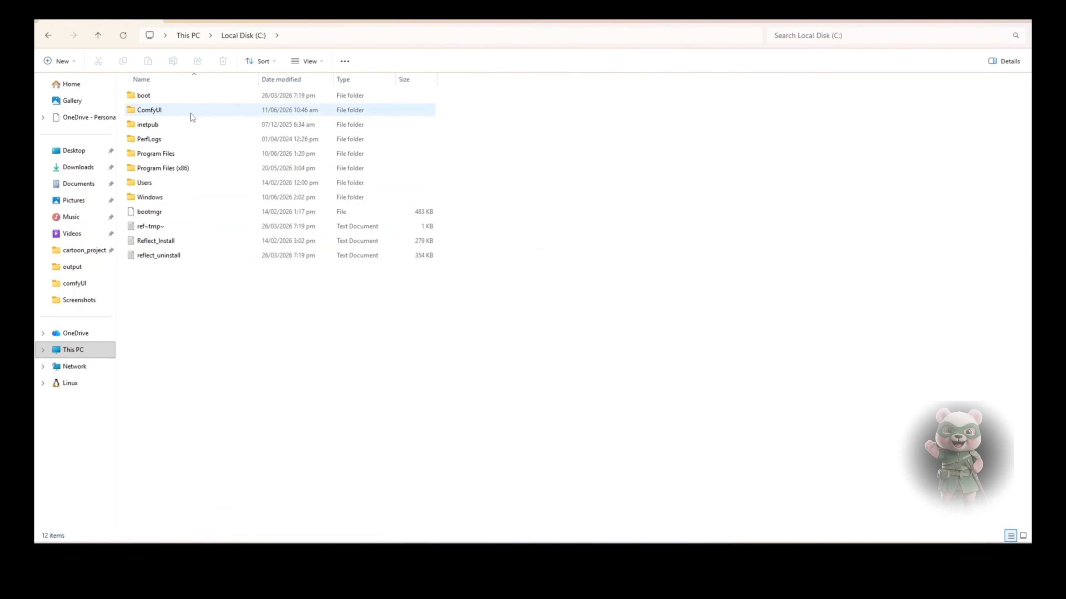
double_click(176, 113)
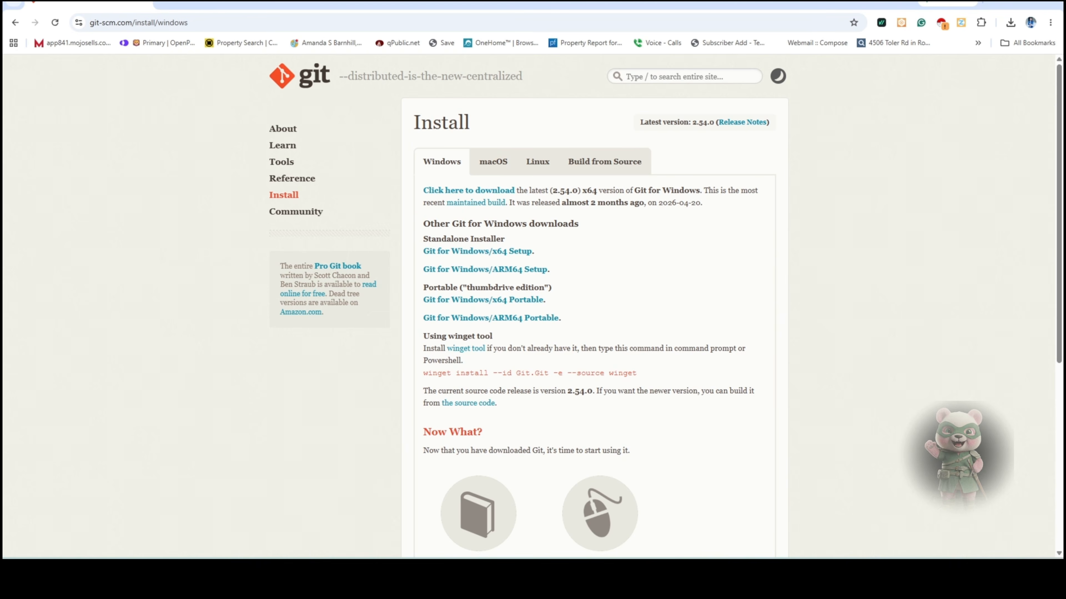
Download the Git for Windows/x64 Setup standalone installer from git-scm.com/install/windows.
left_click(216, 19)
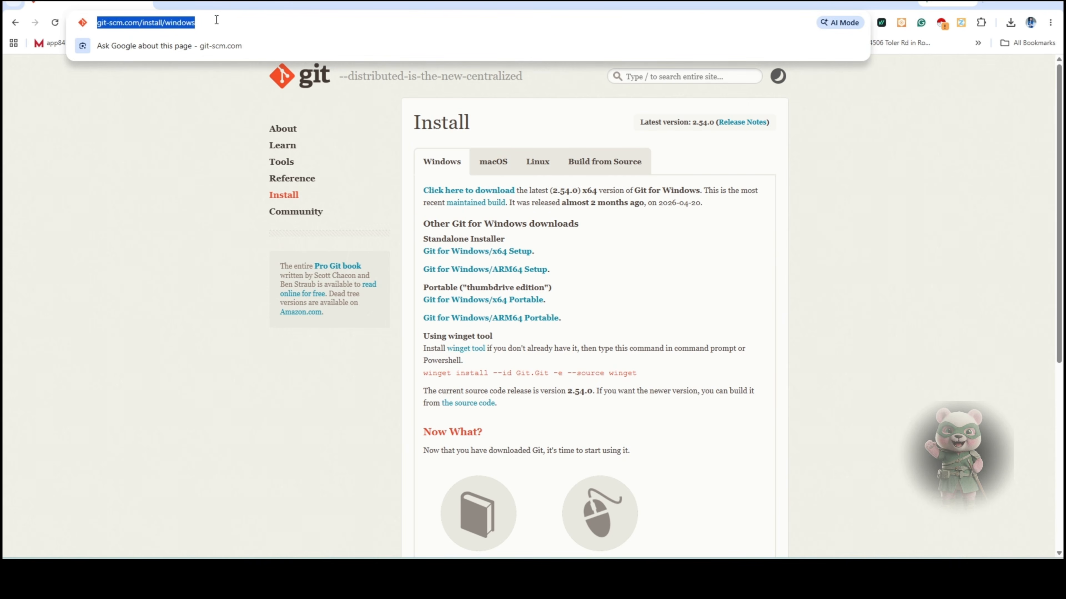
left_click(829, 225)
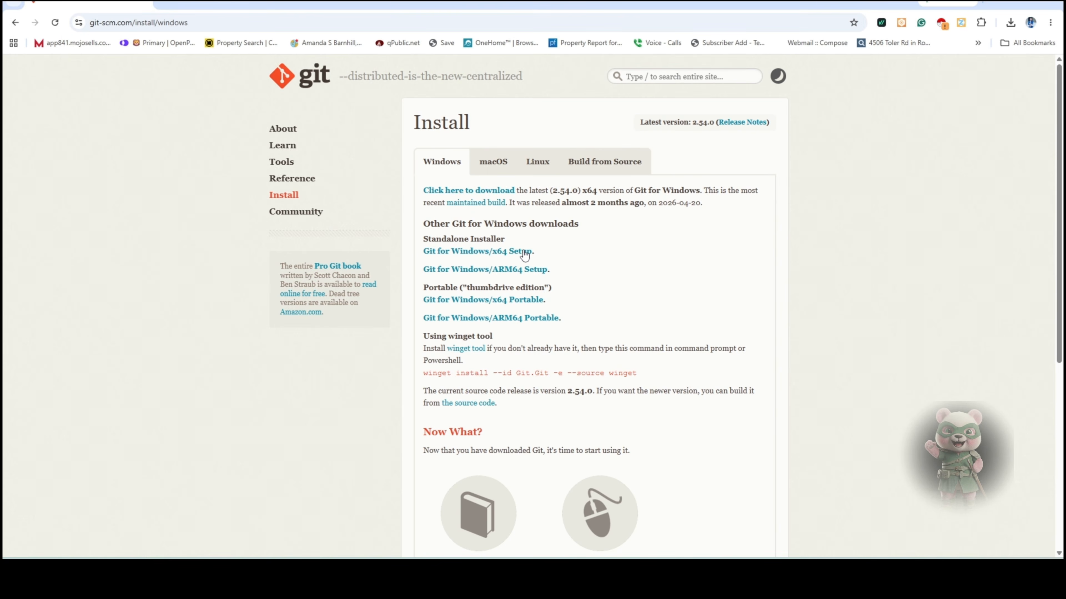
left_click(510, 252)
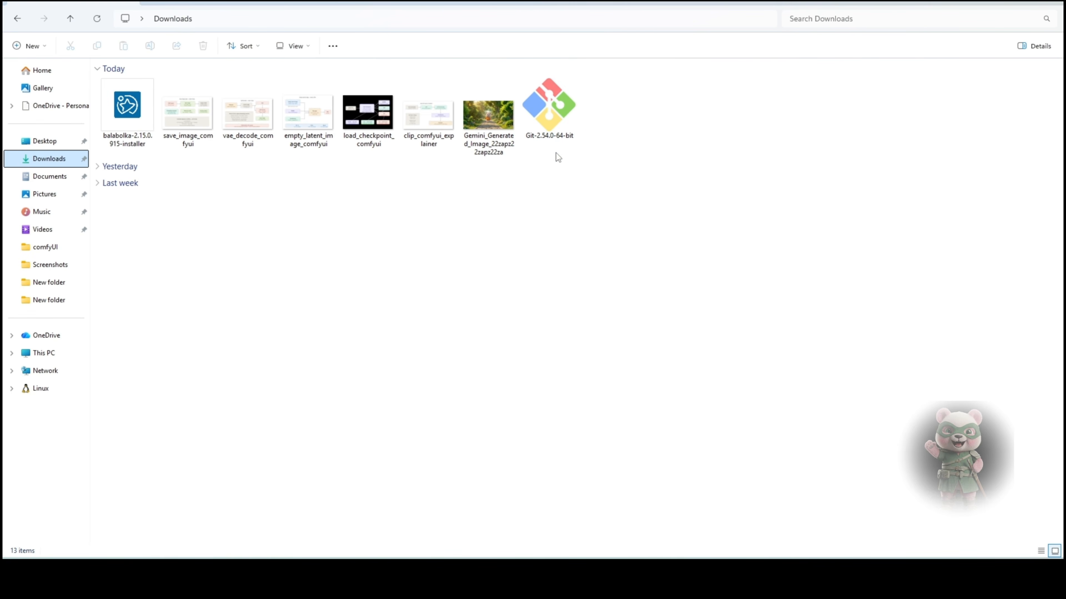
Run the Git-2.54.0-64-bit installer, keeping the default components, Vim editor, Let Git decide branch naming, and Git from the command line and 3rd-party software.
double_click(550, 118)
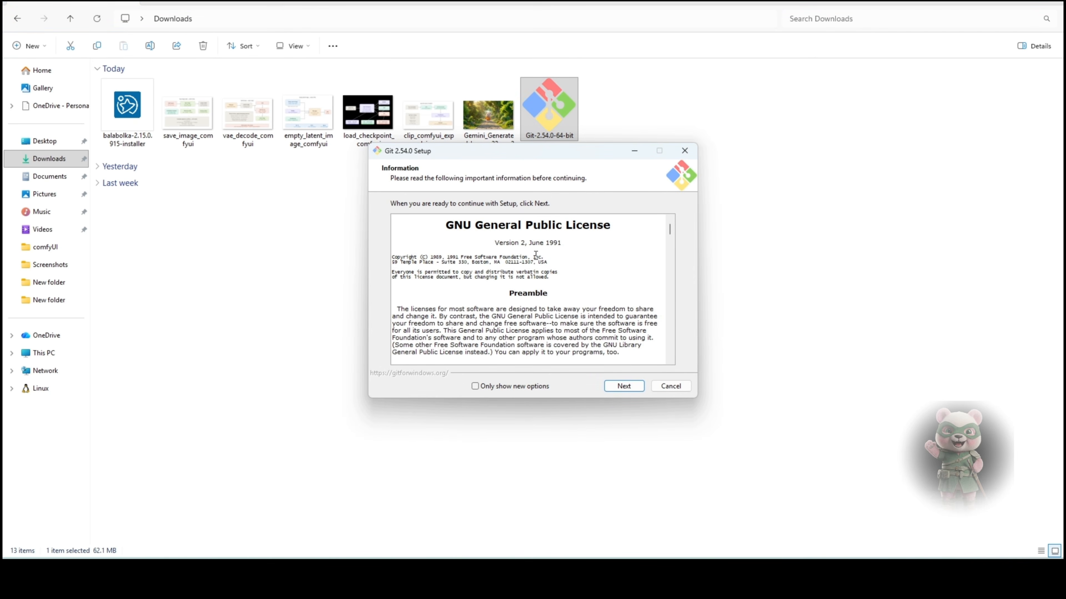
left_click(628, 385)
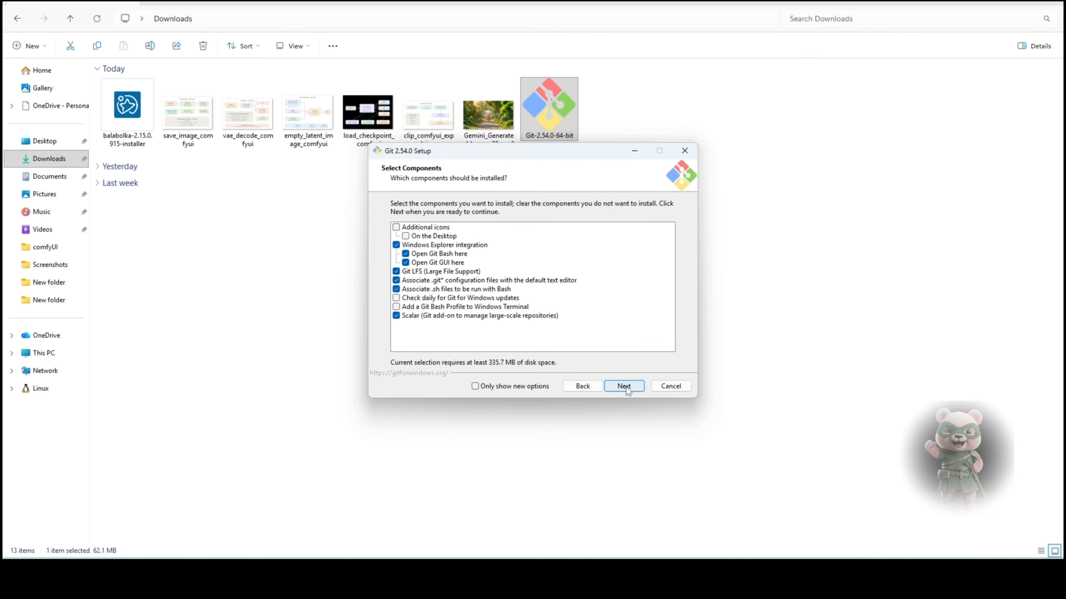
left_click(626, 387)
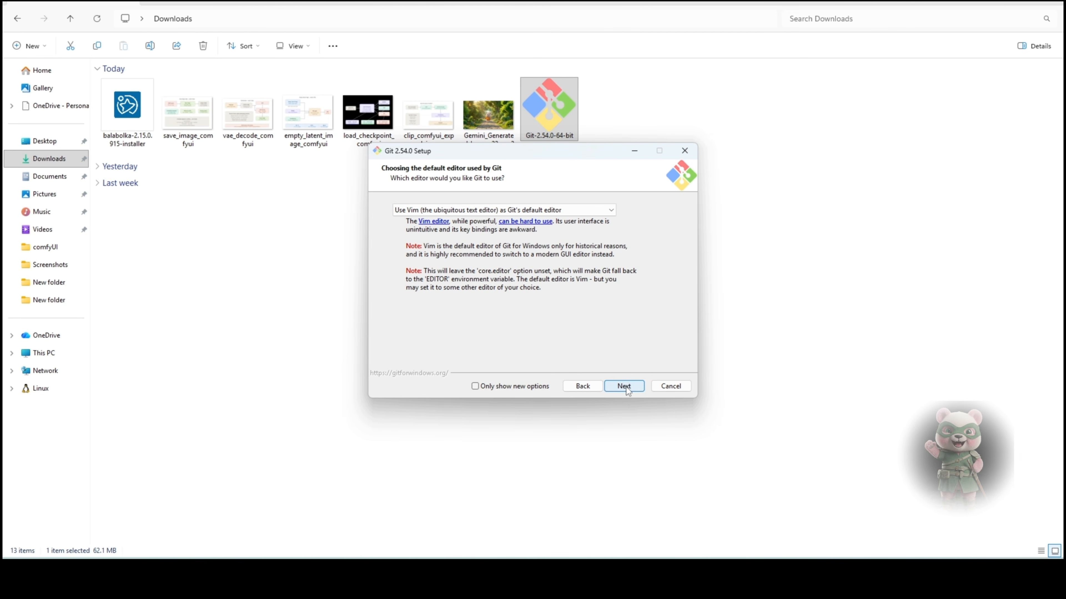
left_click(626, 386)
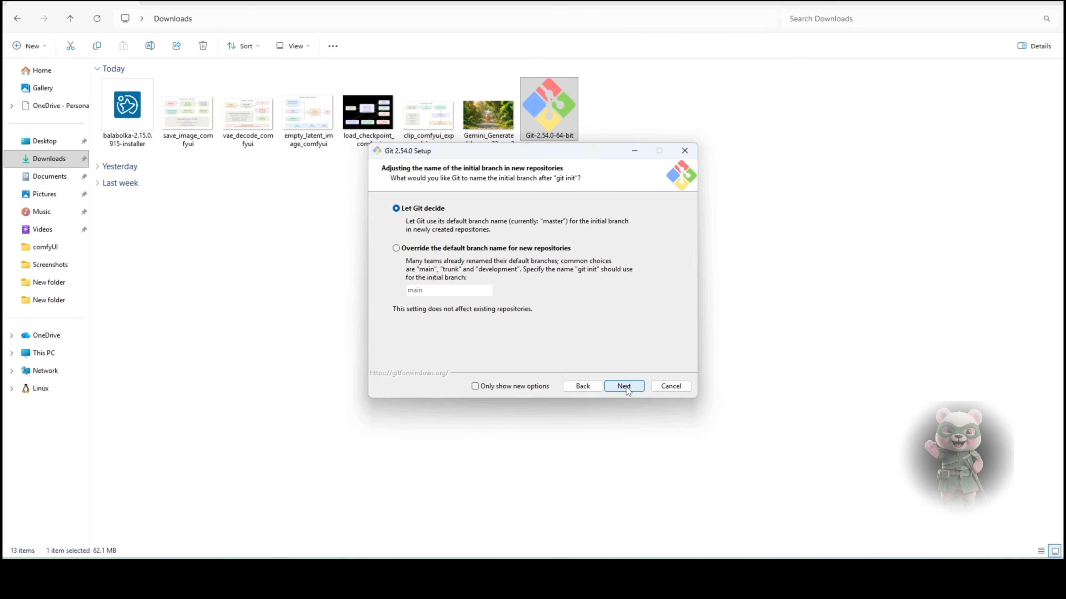
left_click(626, 386)
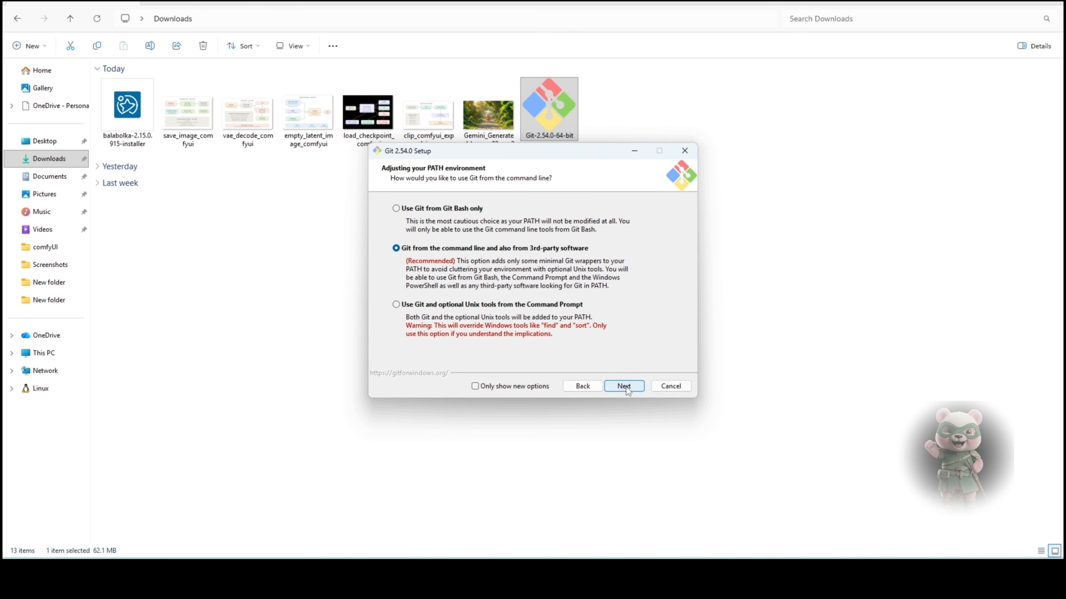
left_click(626, 387)
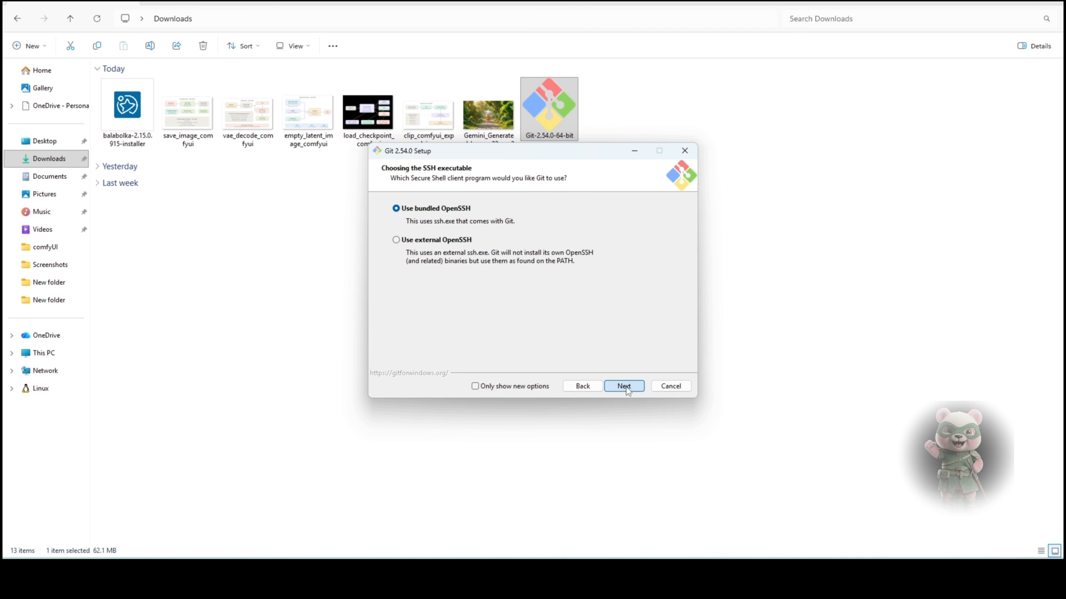
Continue Git setup with bundled OpenSSH, native Windows Secure Channel, Windows-style checkout with Unix-style commits, MinTTY, default pull behavior and Git Credential Manager.
left_click(626, 387)
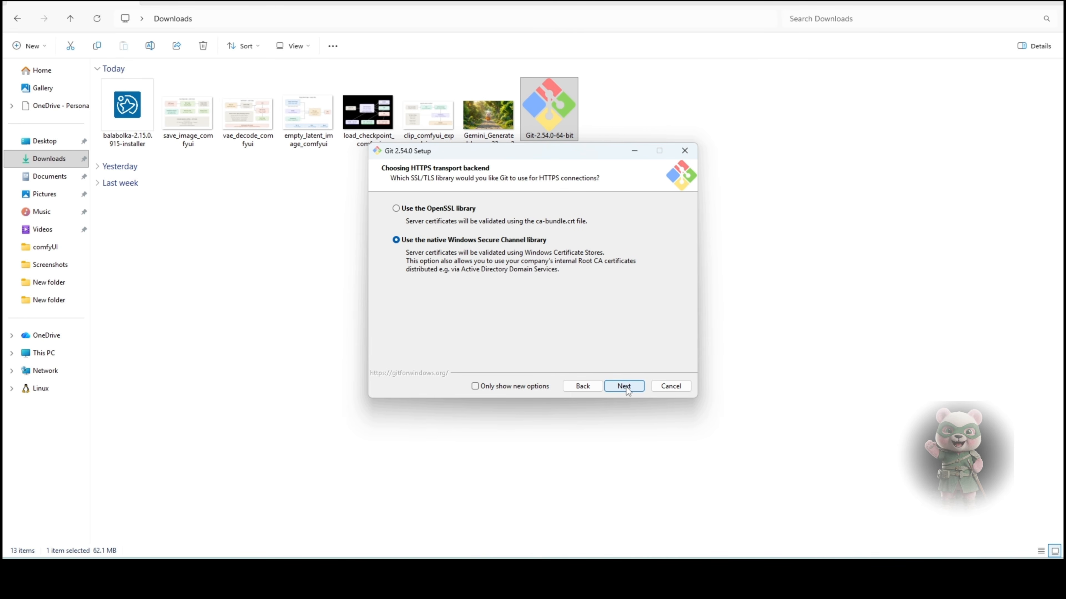
left_click(626, 387)
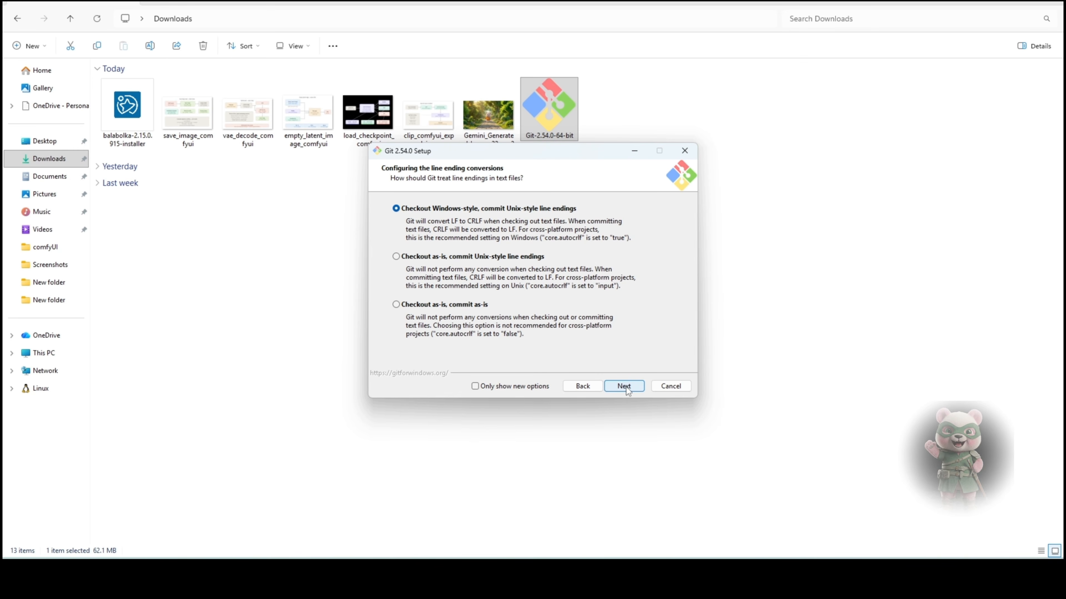
left_click(626, 387)
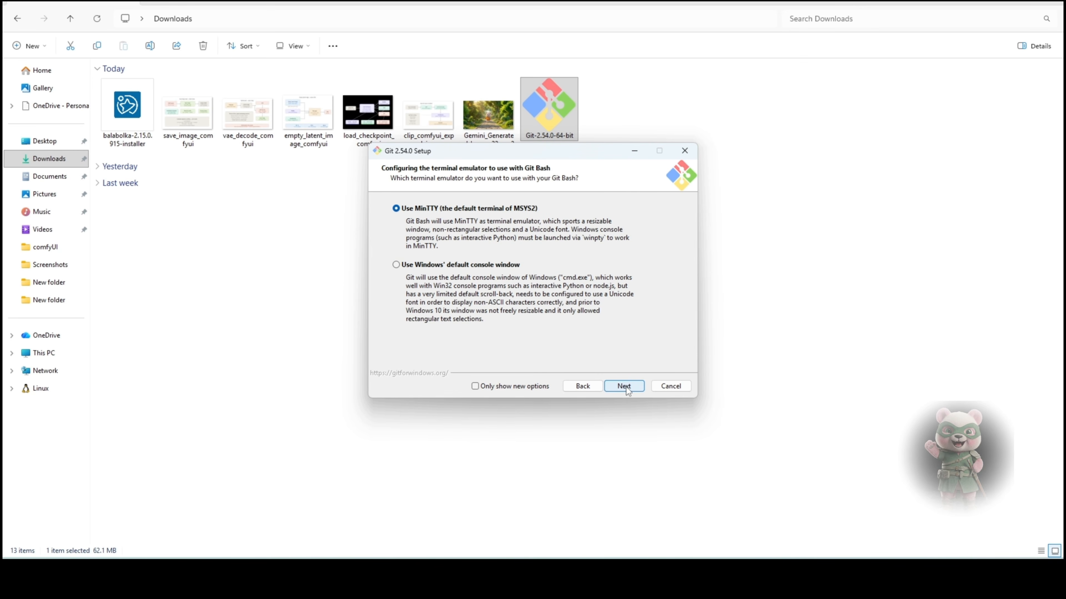
left_click(626, 386)
left_click(626, 386)
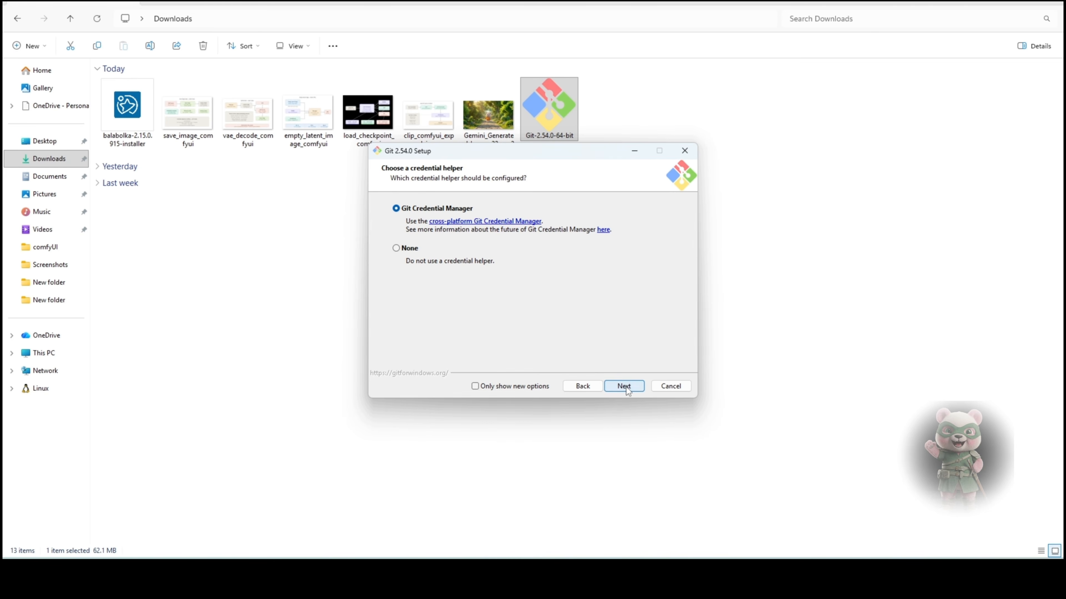
left_click(626, 386)
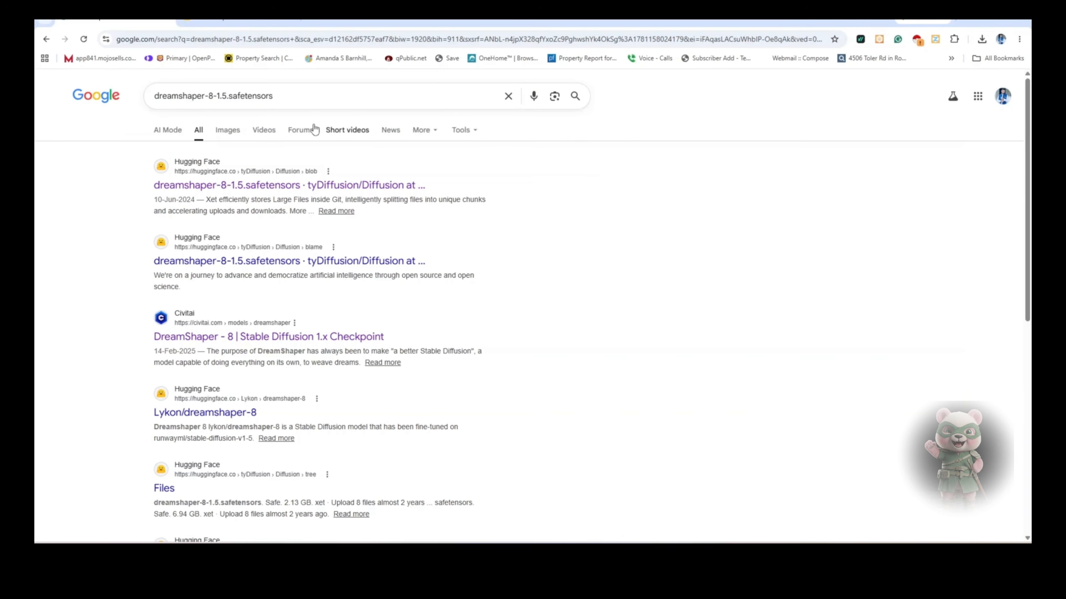
Download dreamshaper-8-1.5.safetensors from the tyDiffusion/Diffusion page on Hugging Face and open the browser's download list.
left_click_drag(270, 96, 143, 93)
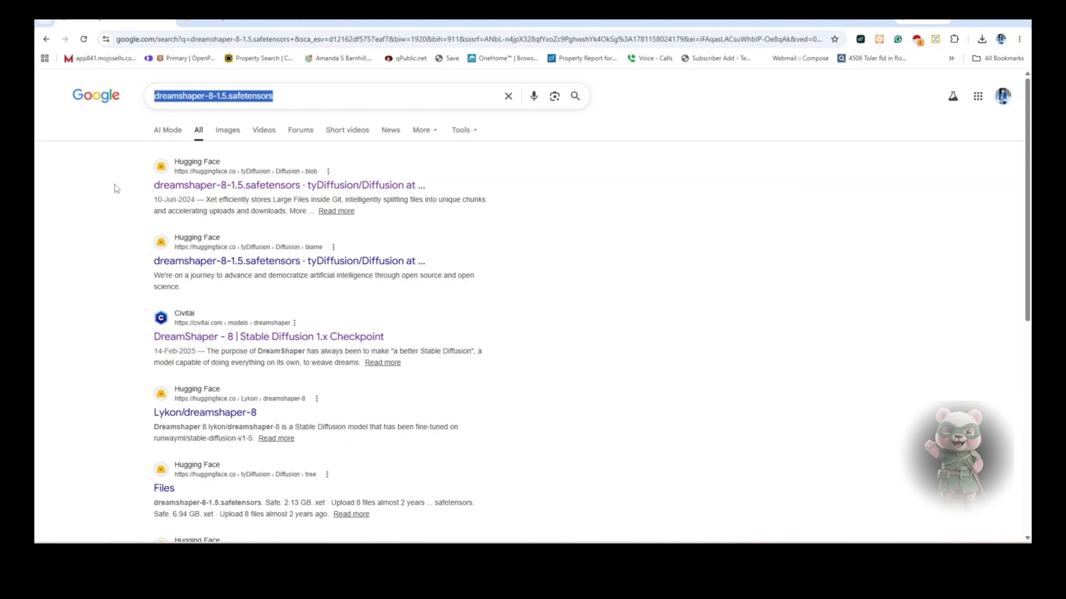
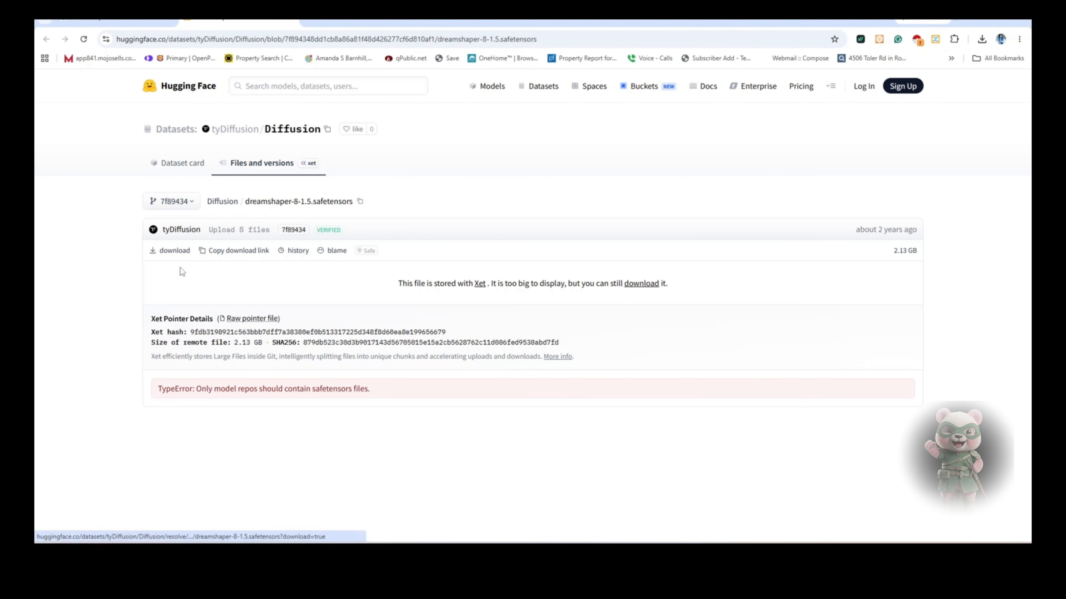
left_click(175, 251)
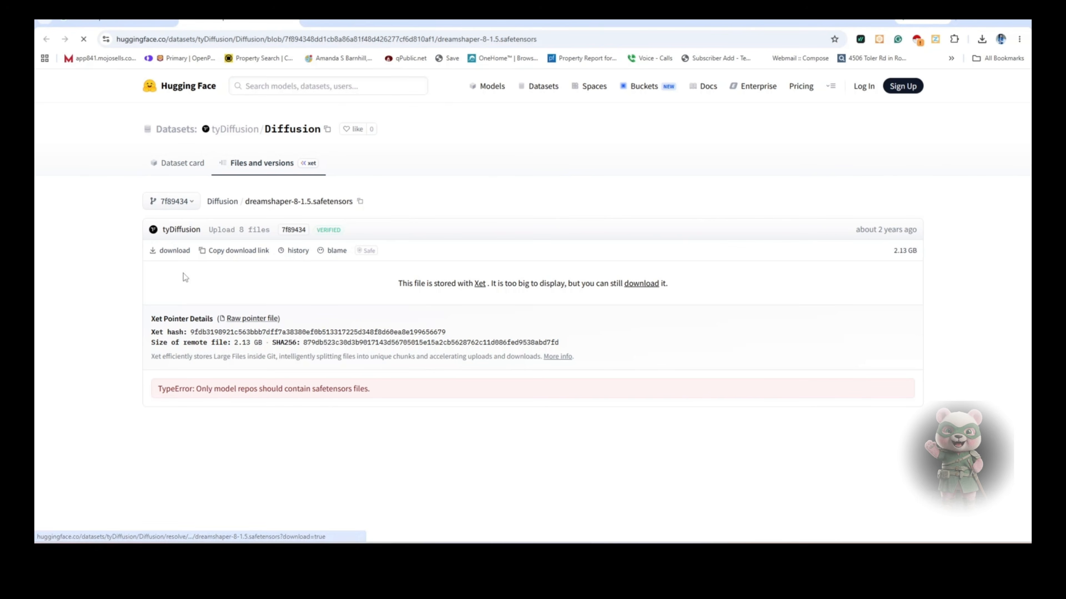
left_click(982, 39)
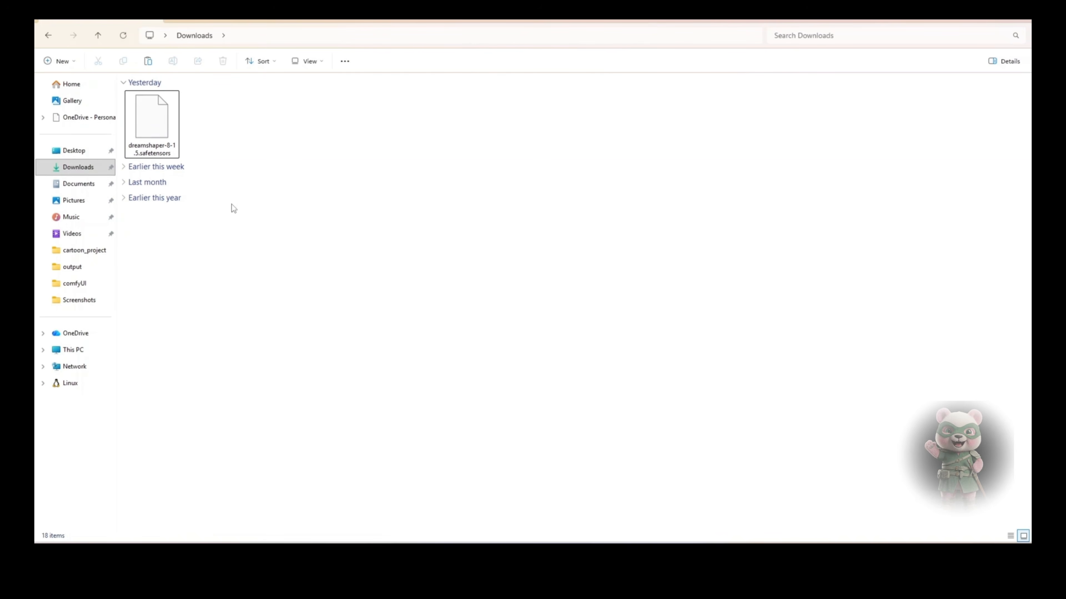
Copy dreamshaper-8-1.5.safetensors from Downloads to the C:\ComfyUI\ComfyUI\models\checkpoints folder.
right_click(165, 145)
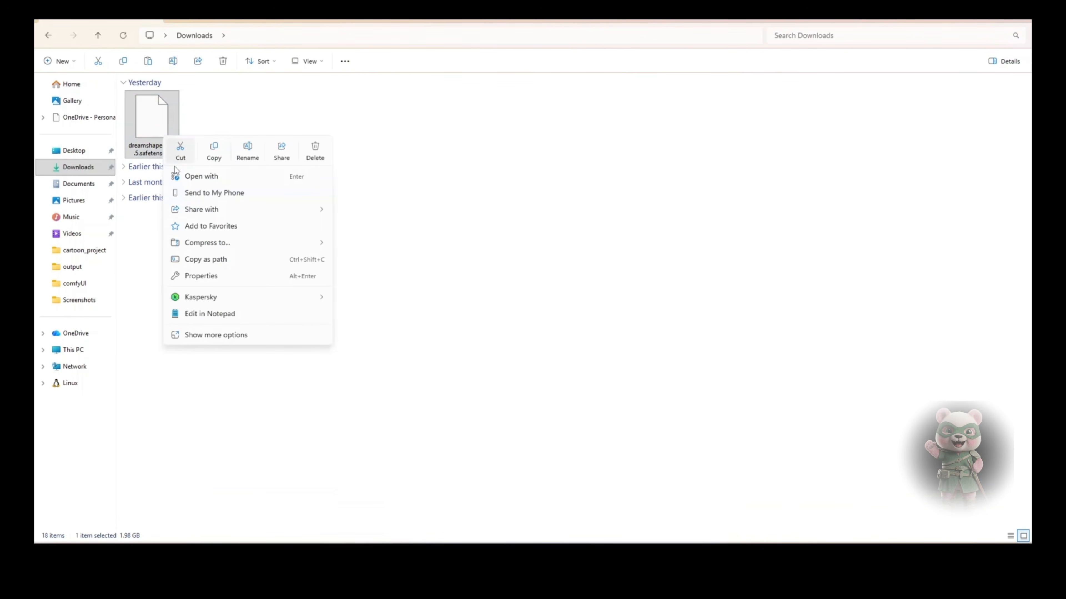
left_click(215, 157)
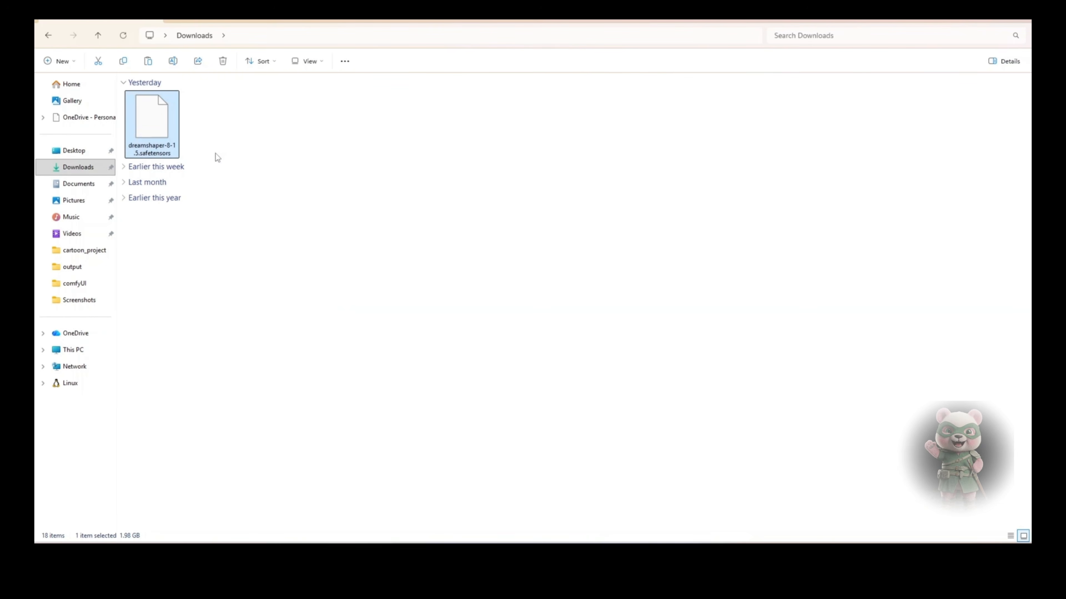
left_click(88, 351)
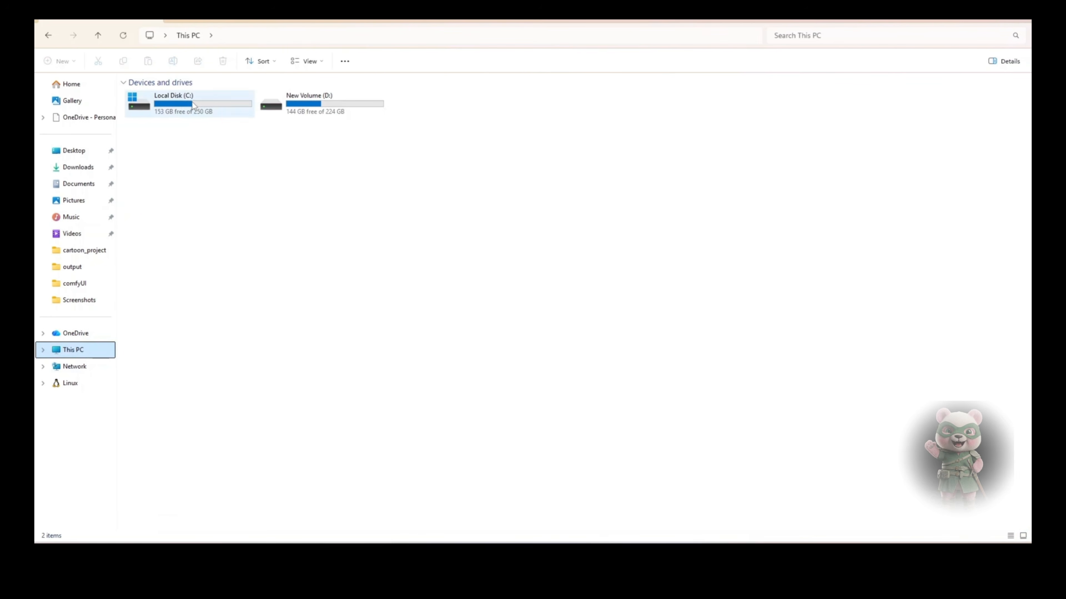
double_click(194, 105)
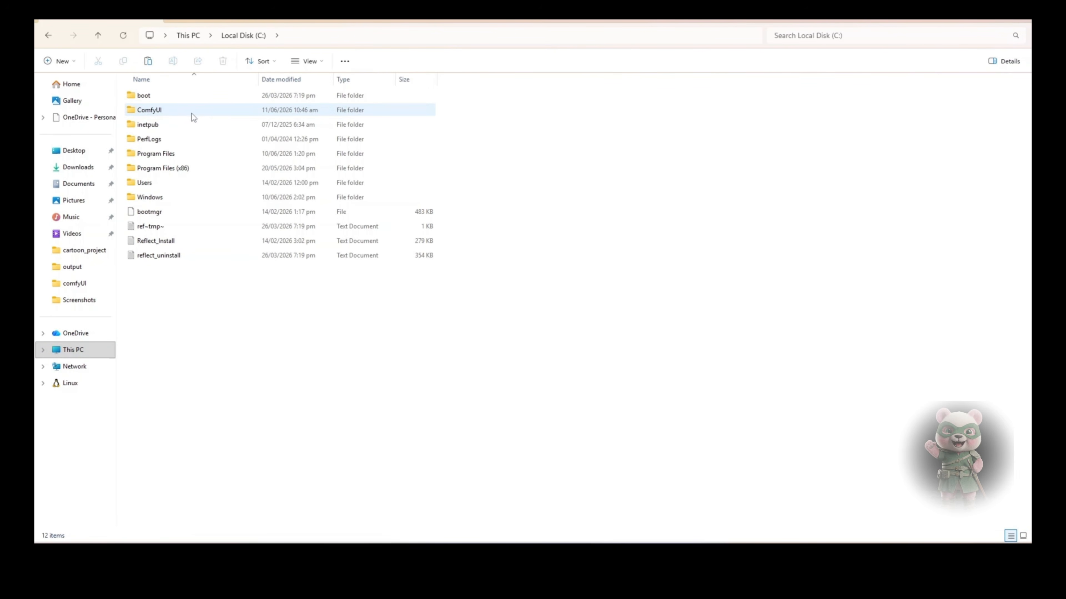
double_click(187, 114)
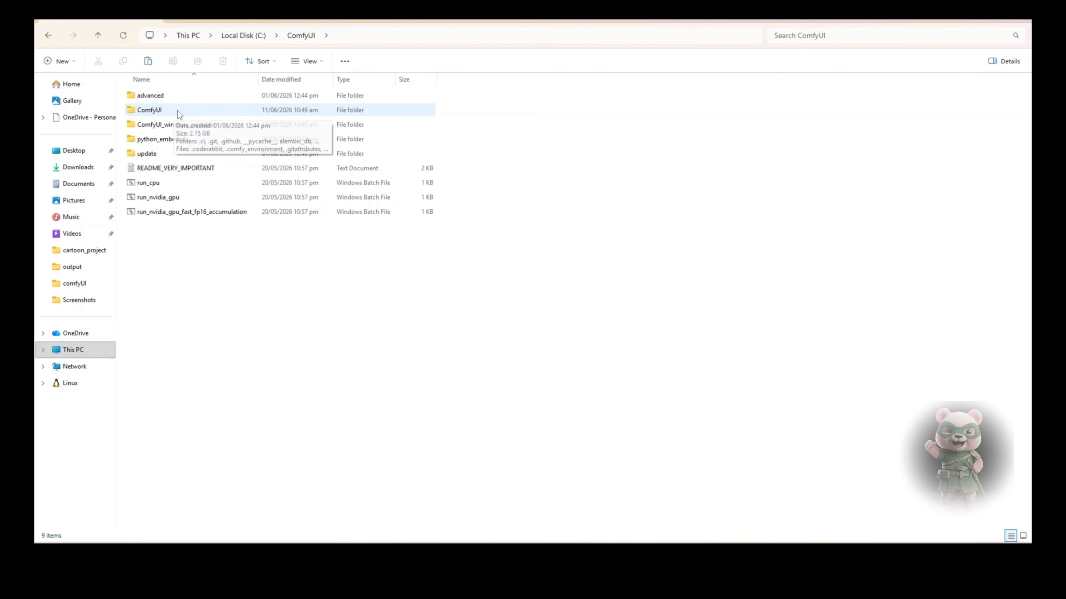
double_click(184, 112)
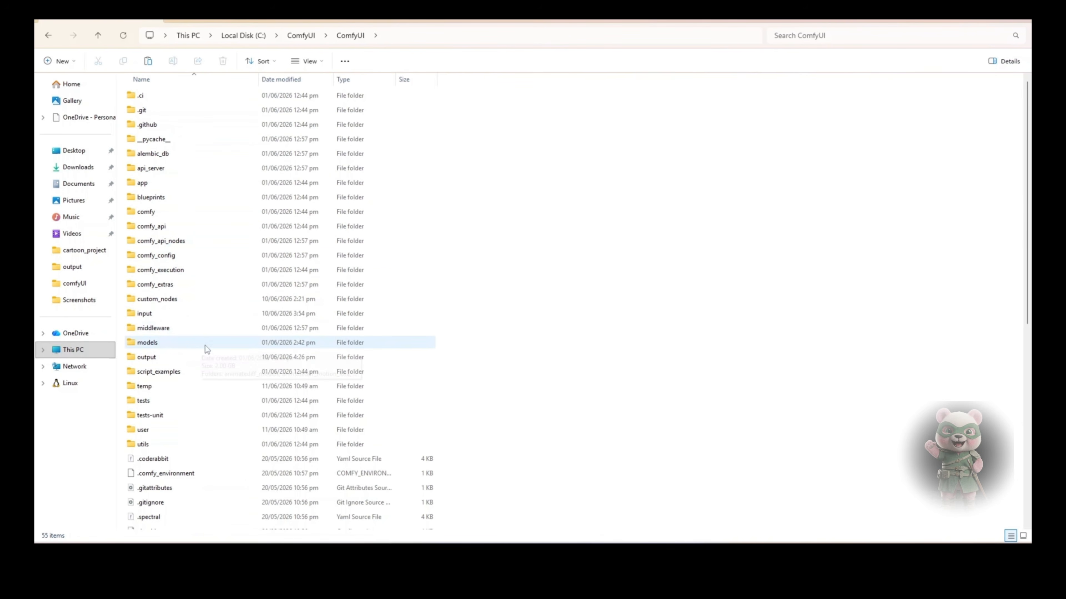
double_click(185, 348)
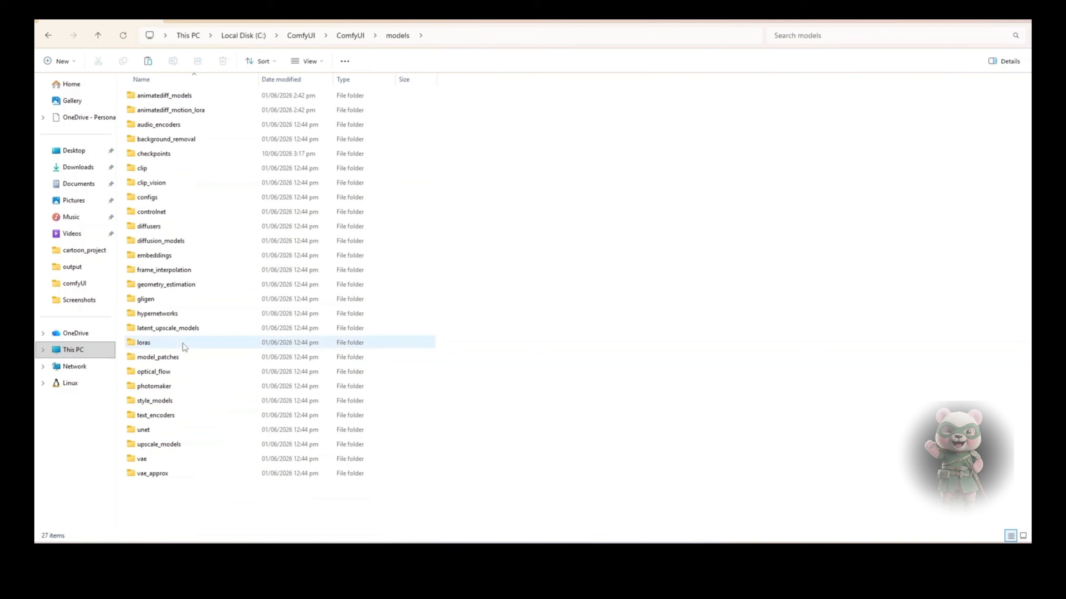
double_click(191, 157)
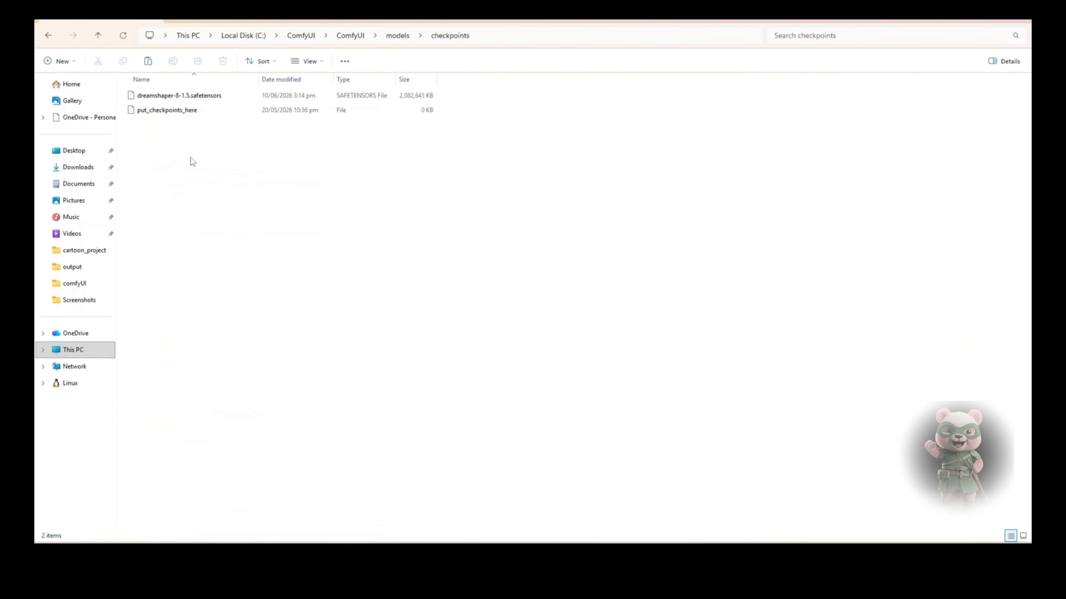
right_click(205, 203)
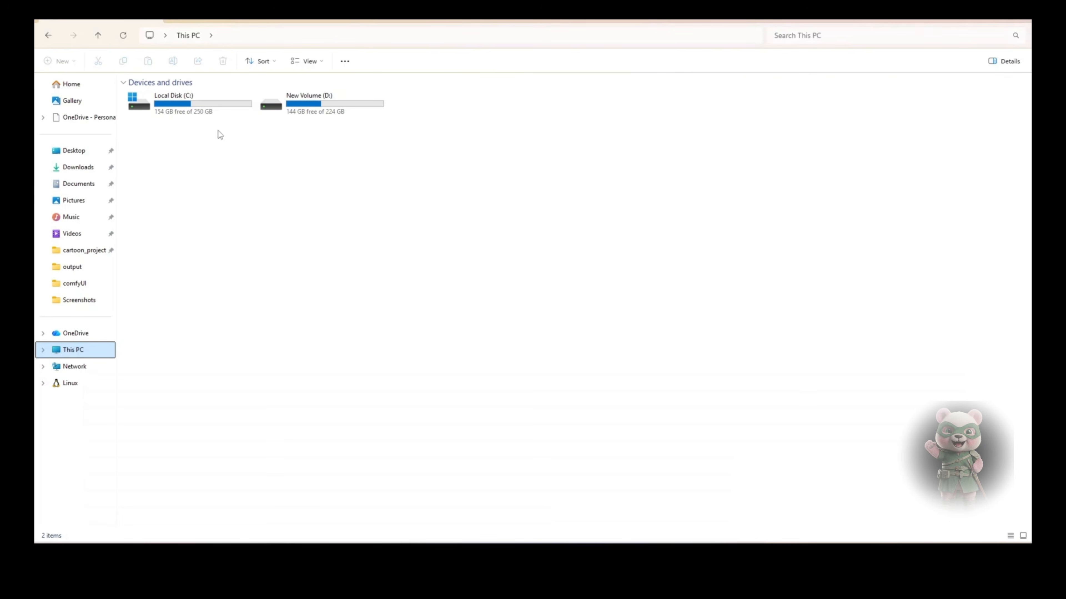
Launch ComfyUI in CPU mode with the run_cpu batch file in C:\ComfyUI, allowing it to run, and maximize its console window.
double_click(194, 107)
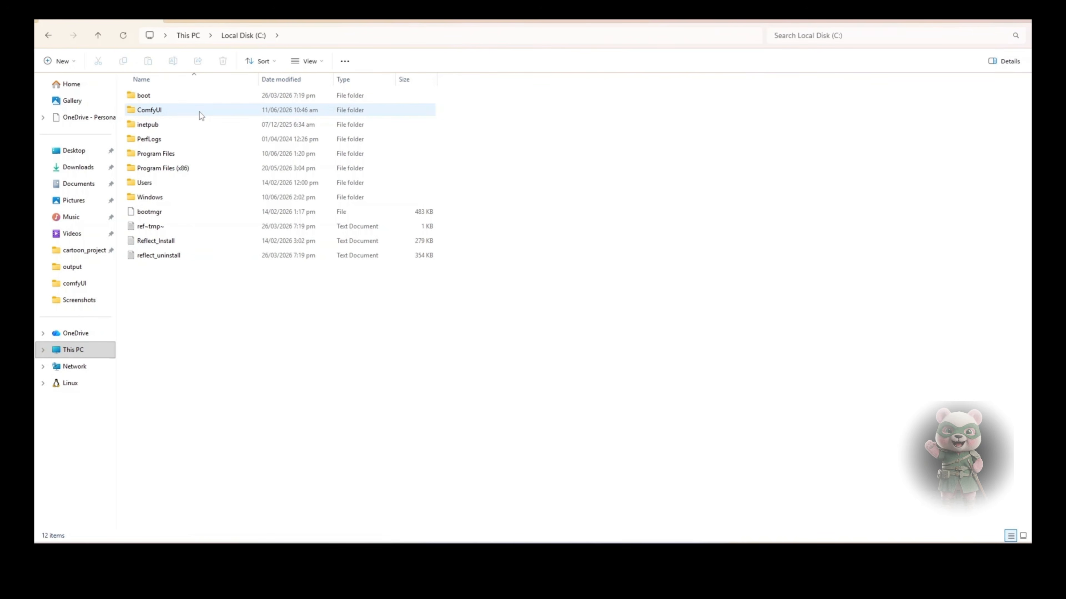
double_click(175, 112)
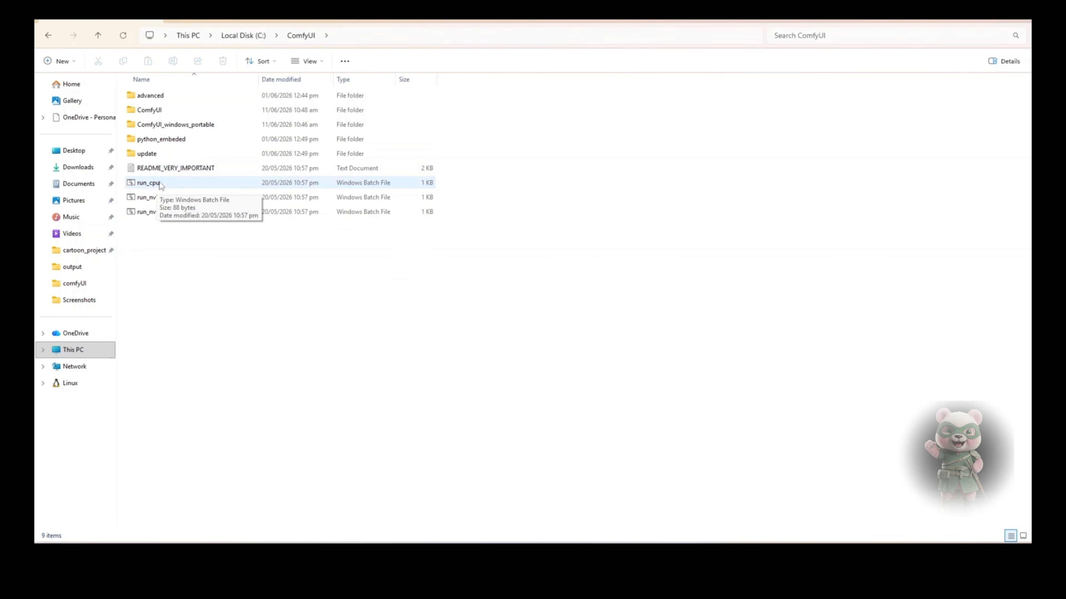
double_click(176, 187)
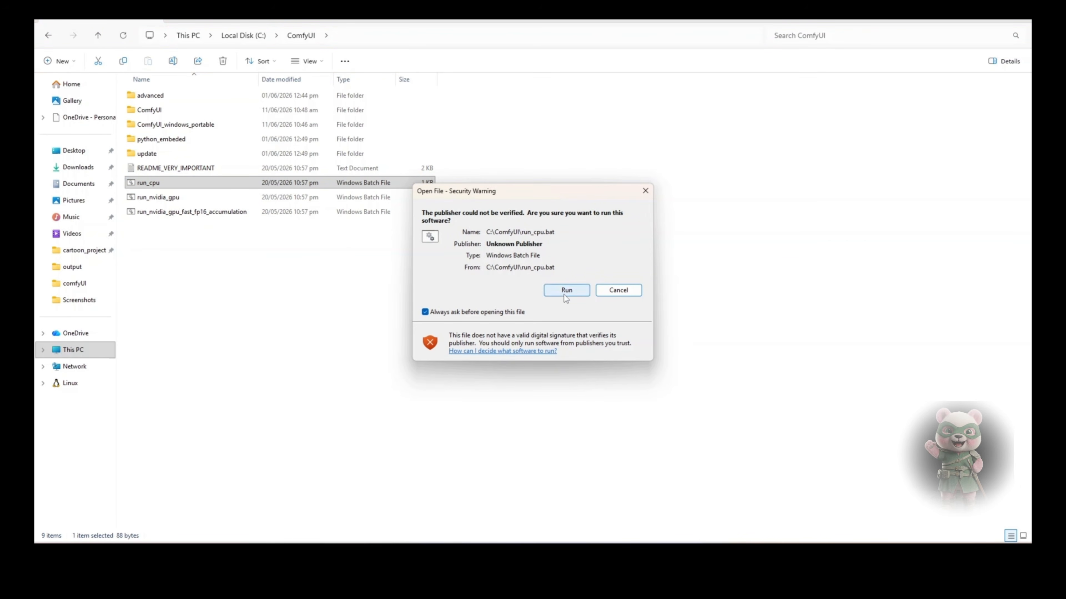
left_click(566, 290)
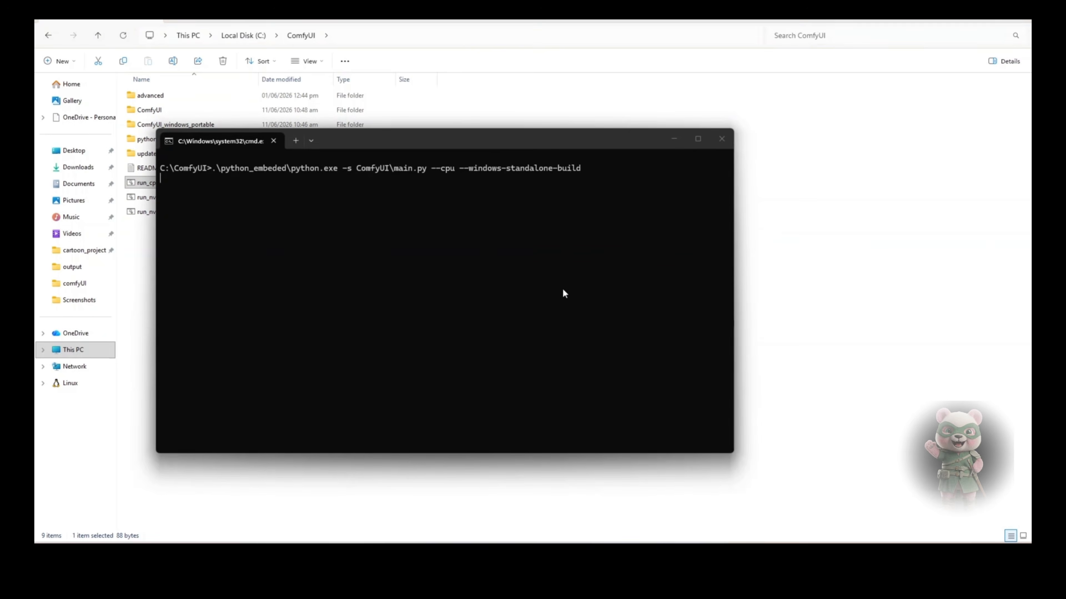
left_click(699, 140)
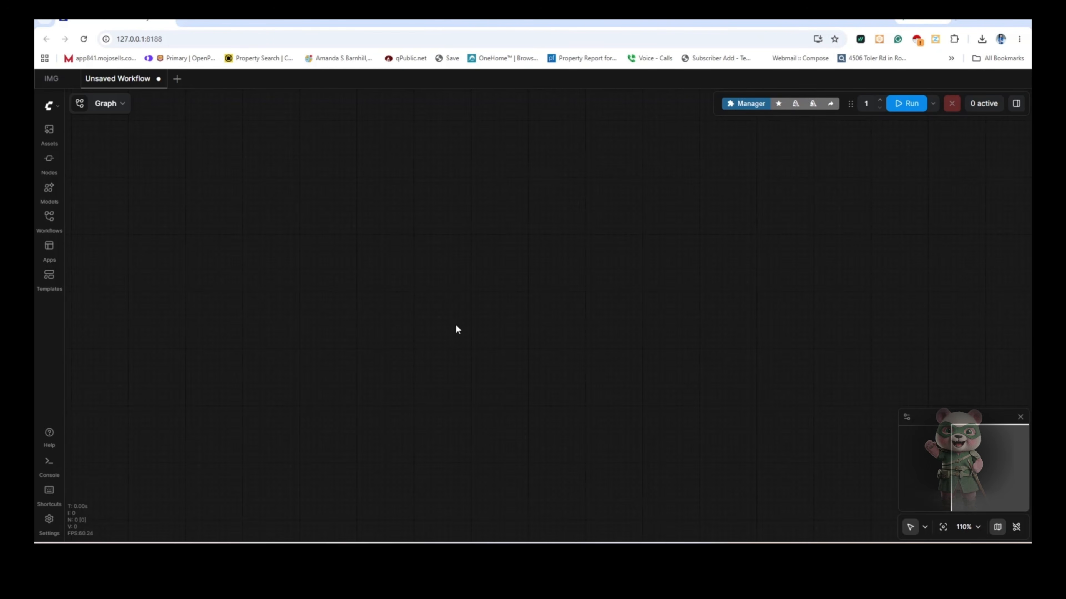
Add a Load Checkpoint node to the empty workflow and place it on the left side of the canvas.
double_click(509, 282)
left_click(436, 232)
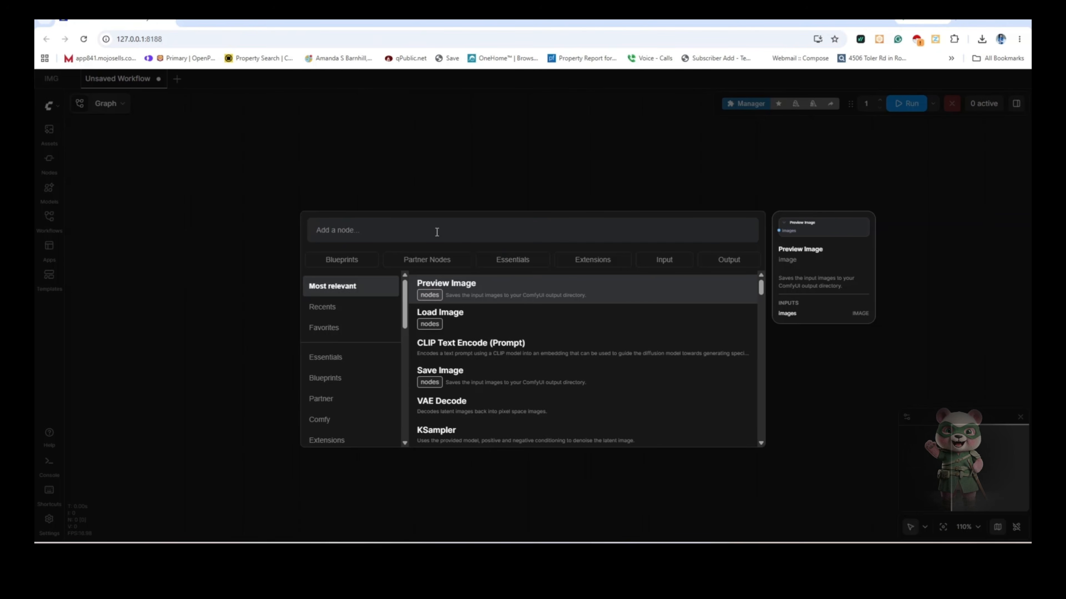
type("load")
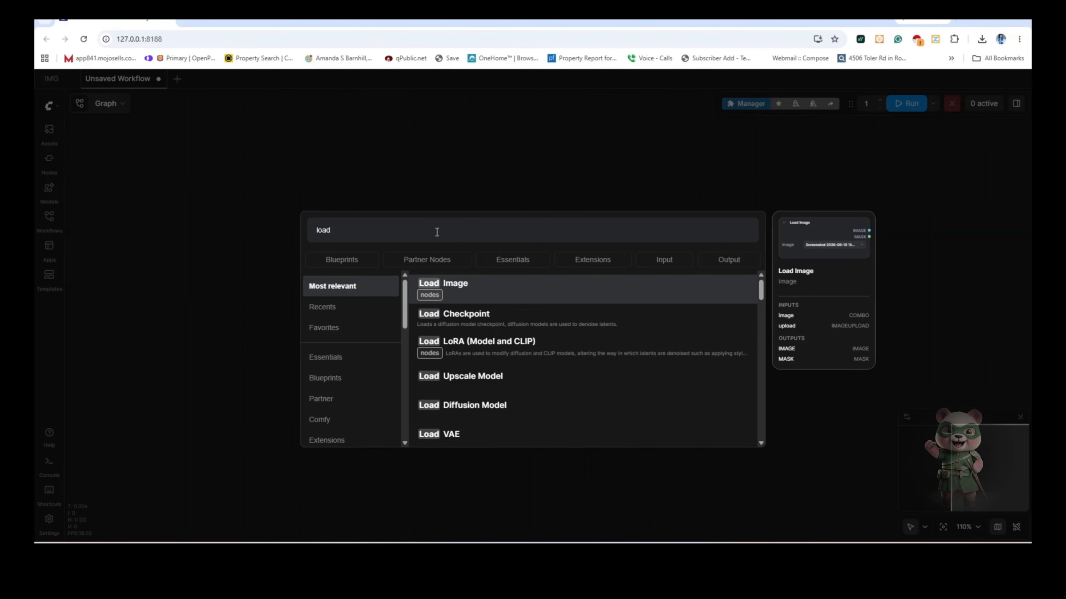
left_click(457, 318)
left_click_drag(457, 315, 203, 232)
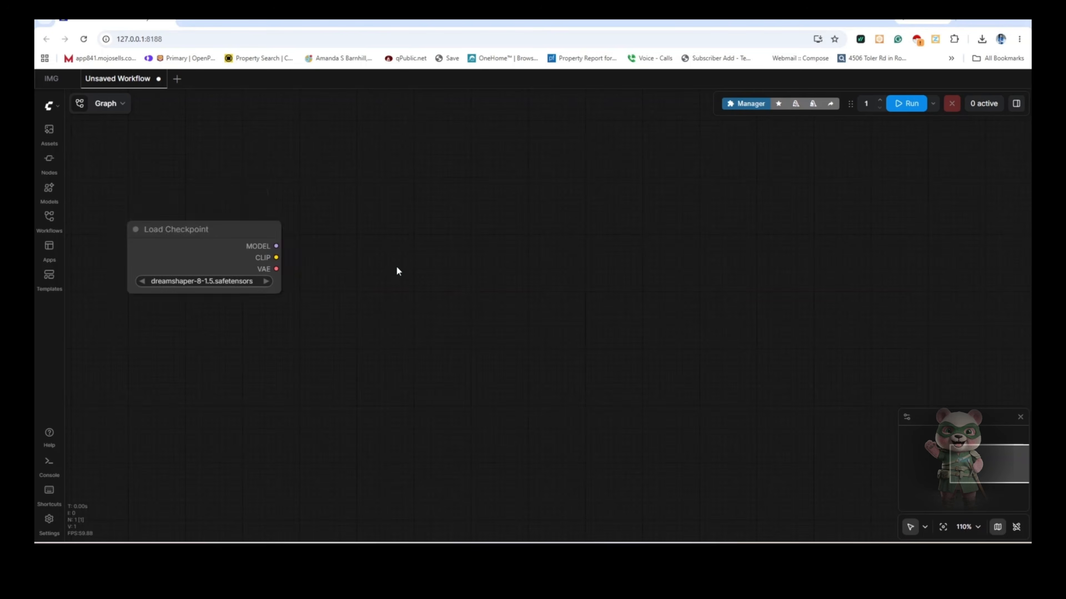
Add a CLIP Text Encode (Prompt) node and place it just right of the Load Checkpoint node.
double_click(397, 272)
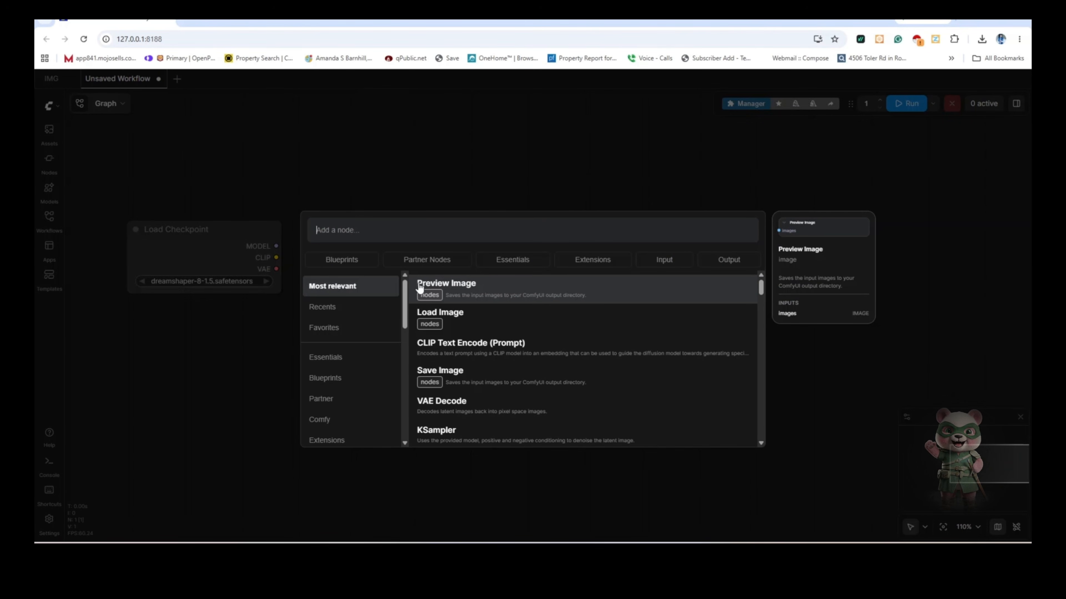
type("clip")
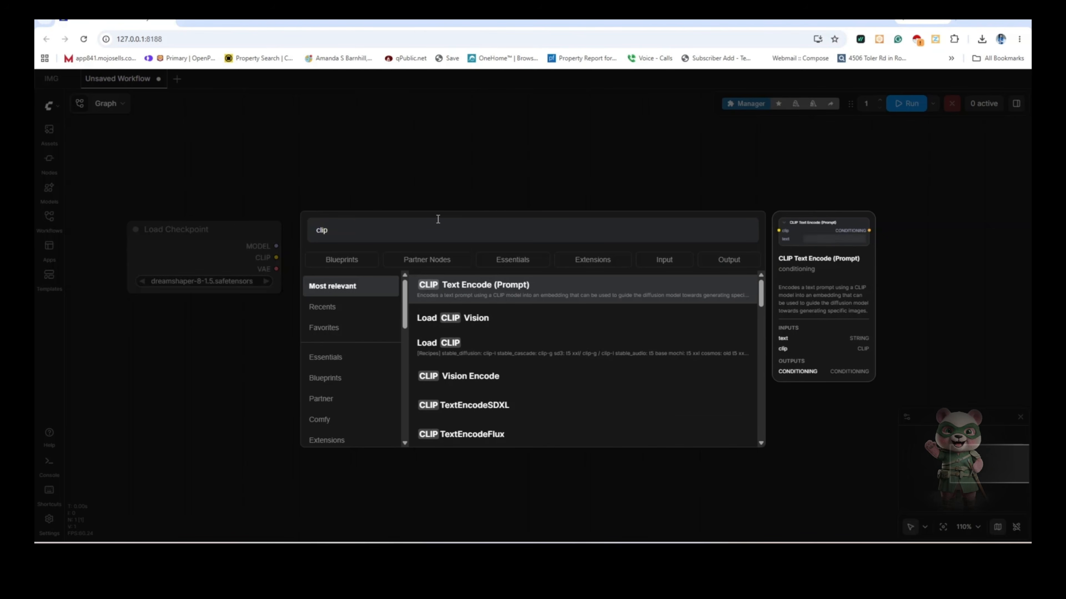
left_click(459, 293)
left_click_drag(458, 289, 440, 262)
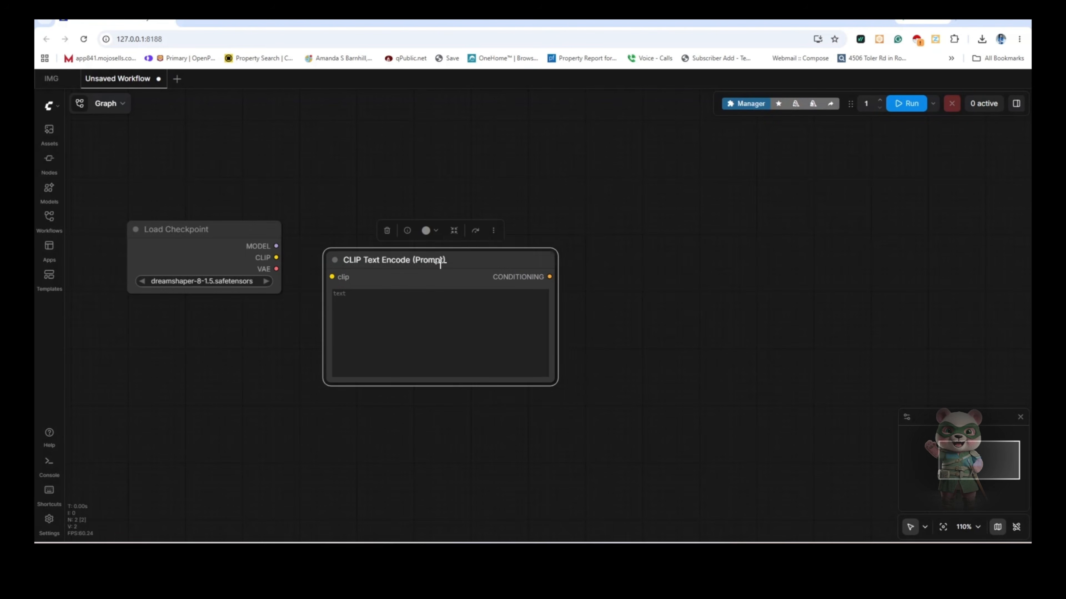
Duplicate the CLIP Text Encode (Prompt) node and place the copy directly below the original.
left_click(494, 232)
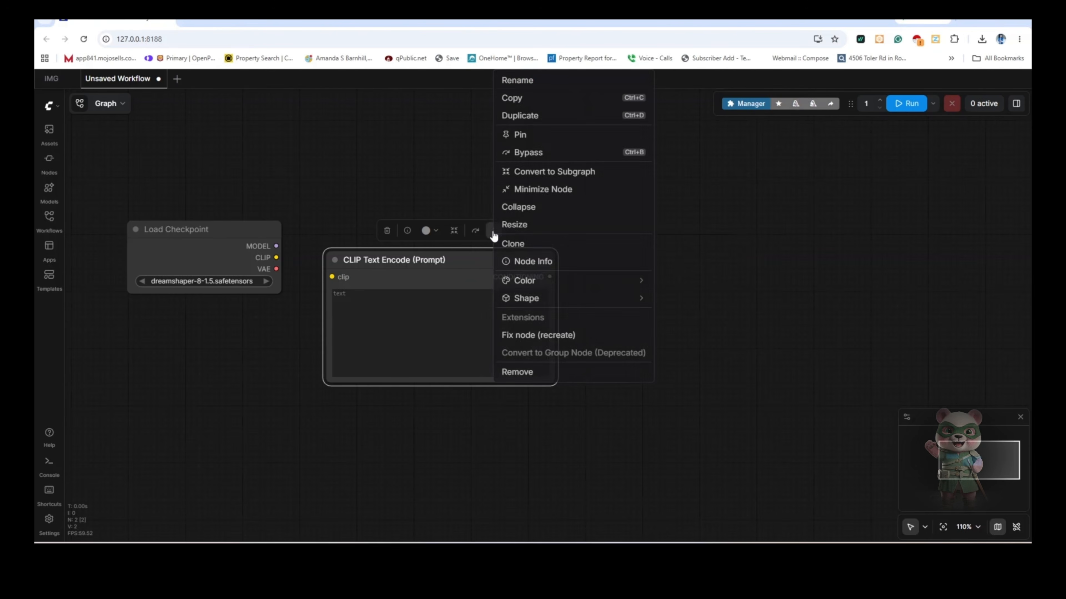
left_click(527, 124)
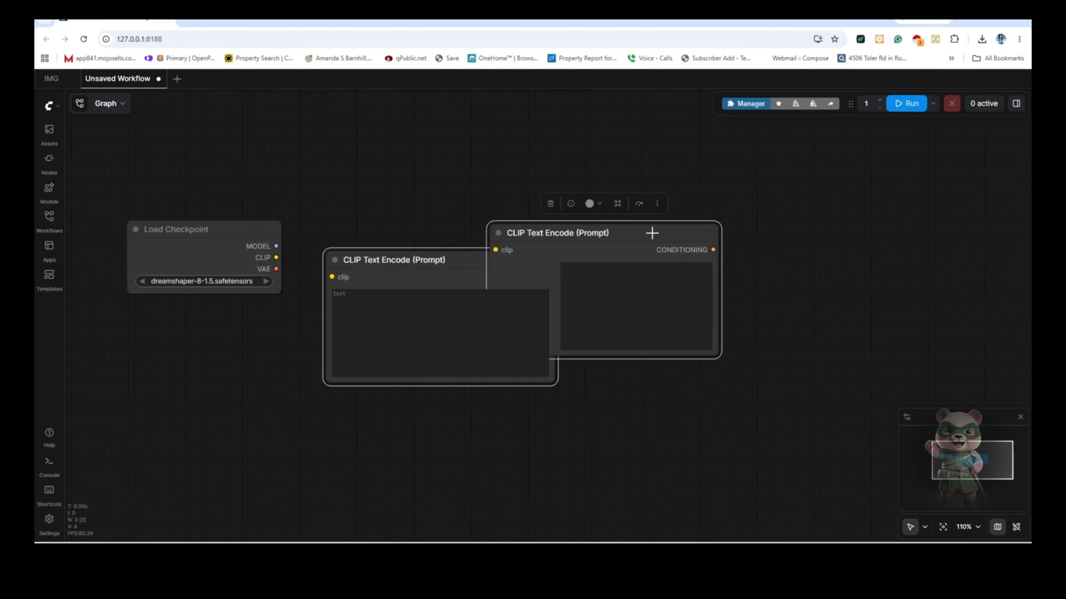
left_click_drag(658, 245, 496, 406)
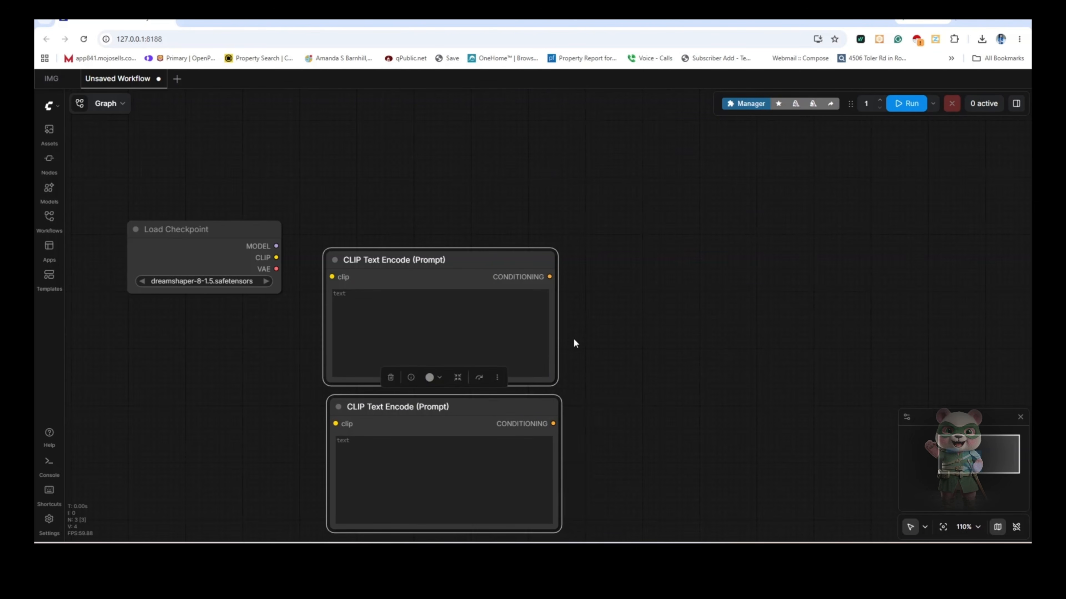
scroll(575, 335, "down", 1)
scroll(575, 332, "down", 4)
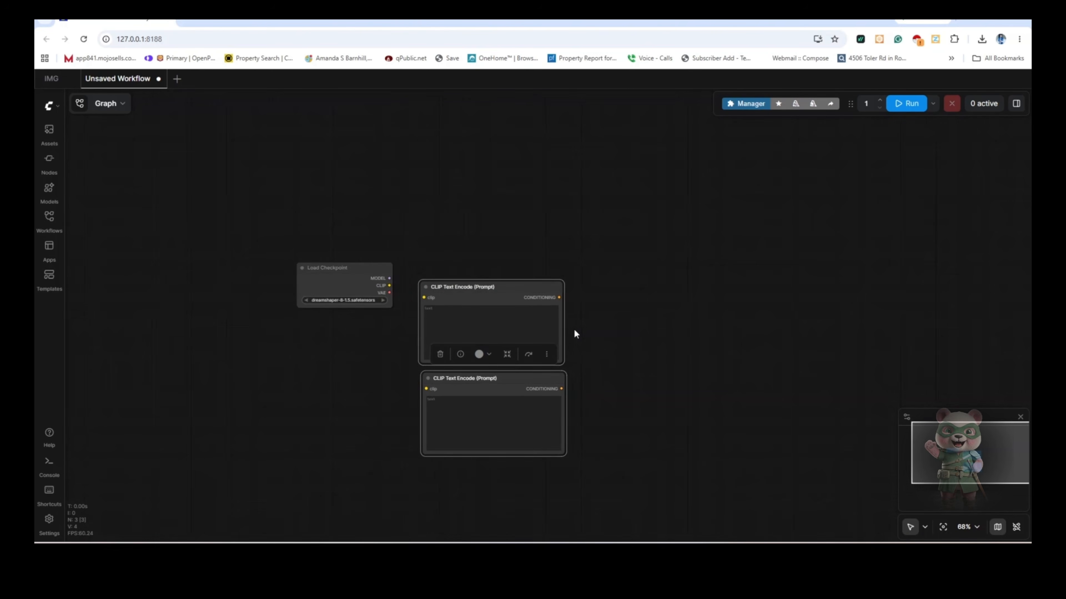
left_click_drag(679, 374, 580, 334)
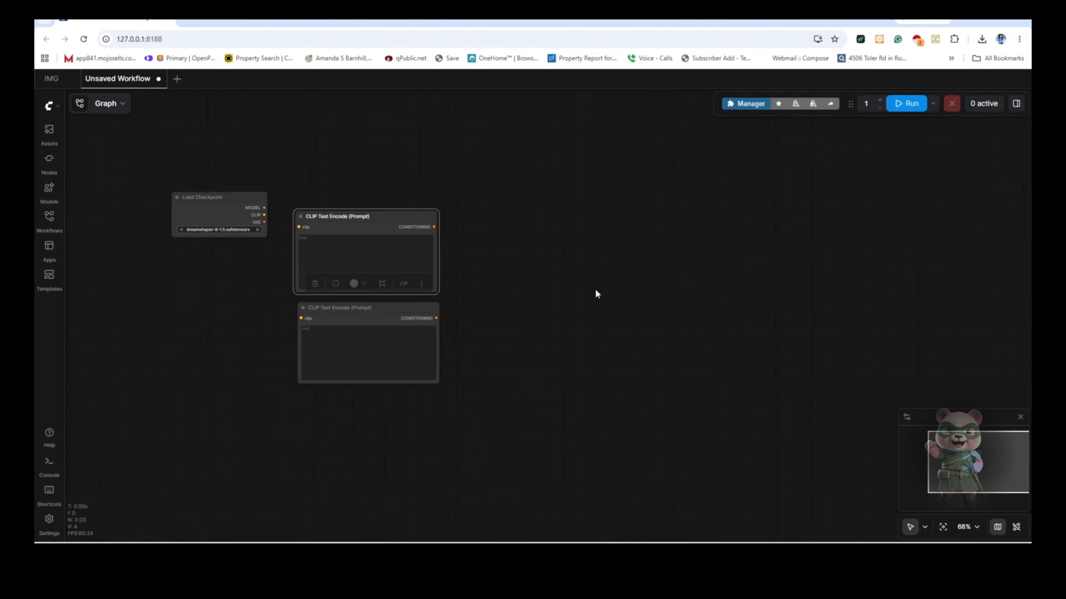
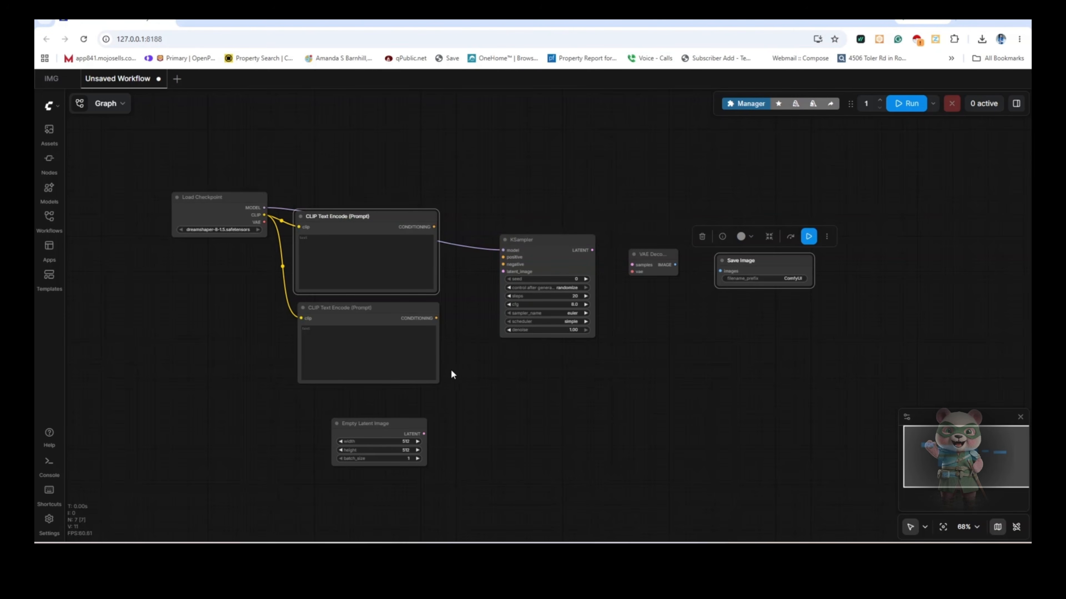
Connect the Empty Latent Image to the KSampler's latent_image input and the upper and lower prompt nodes to its positive and negative inputs.
left_click_drag(424, 434, 497, 278)
left_click_drag(434, 227, 502, 257)
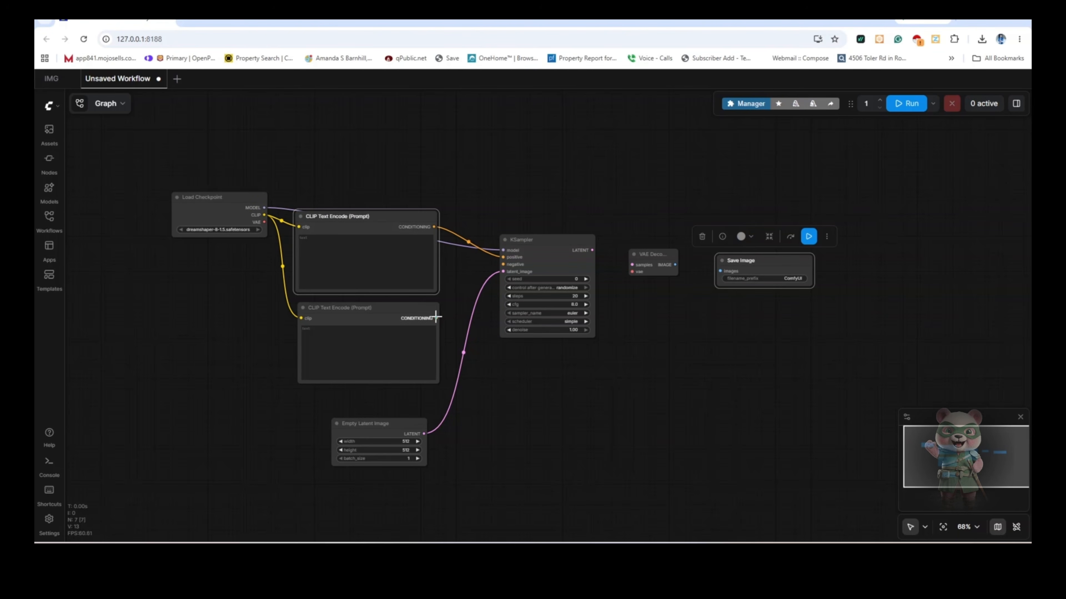
left_click_drag(436, 313, 502, 264)
Link the KSampler's latent output through VAE Decode to Save Image, and connect the checkpoint's VAE to the decoder.
left_click_drag(592, 250, 720, 270)
left_click_drag(631, 271, 263, 223)
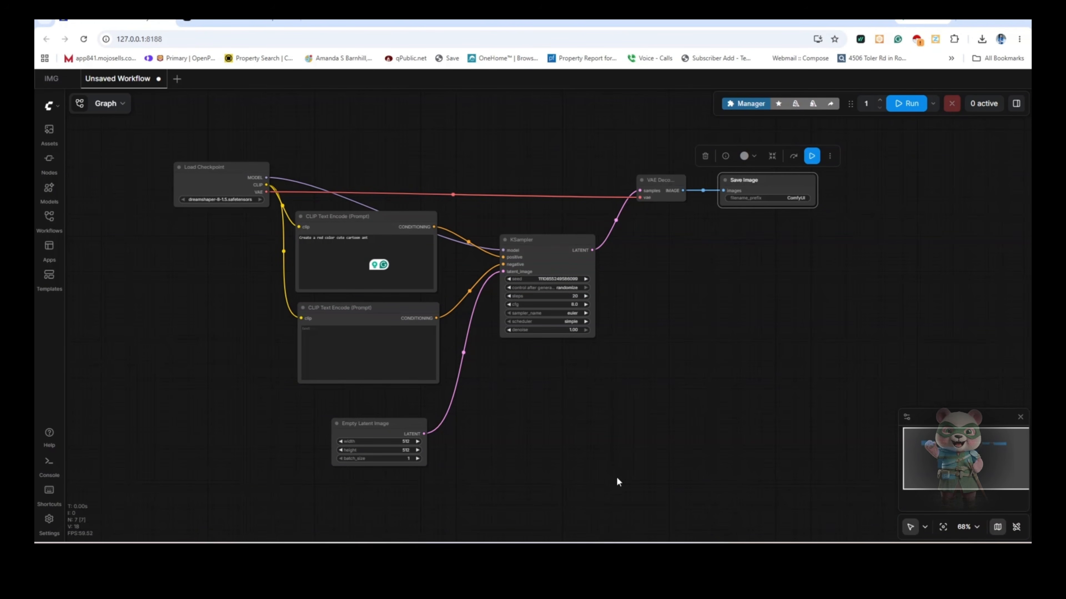
Examine the selected model in the Load Checkpoint node and the text of the positive prompt.
left_click_drag(378, 238, 301, 236)
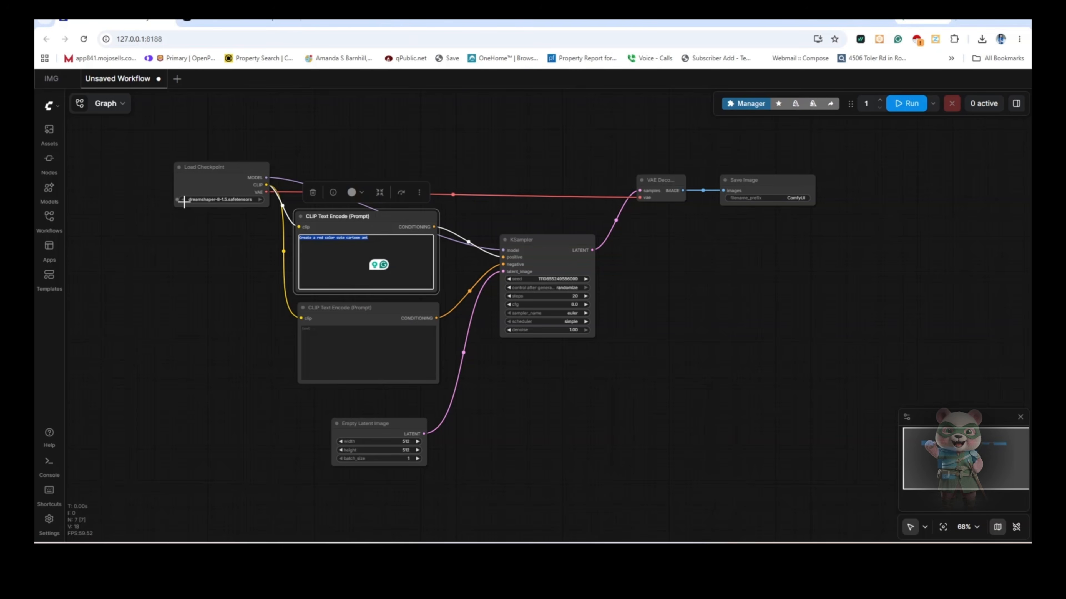
scroll(196, 192, "up", 10)
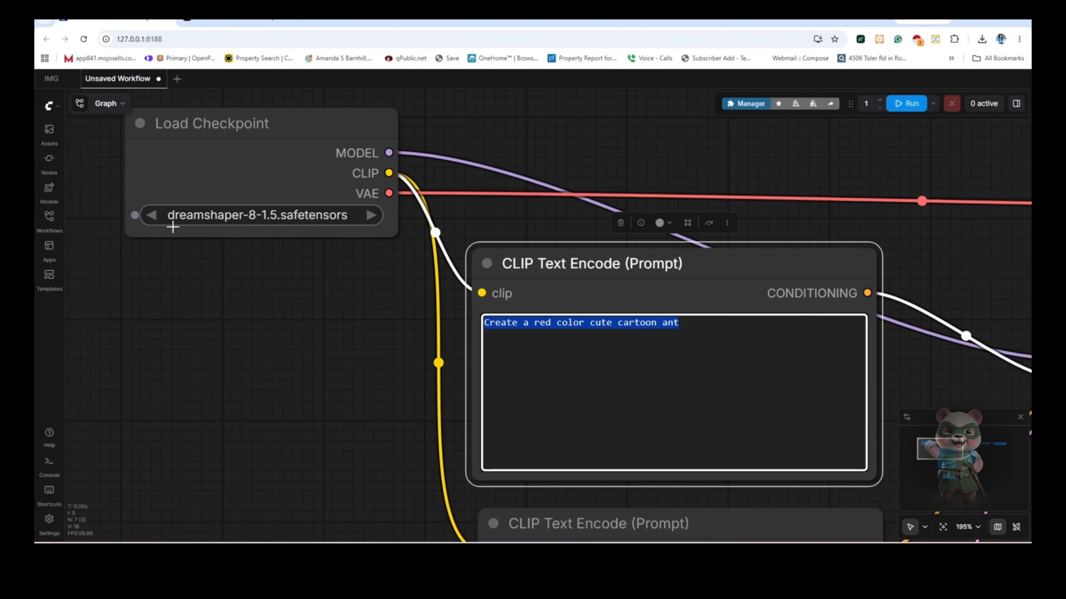
scroll(362, 300, "down", 5)
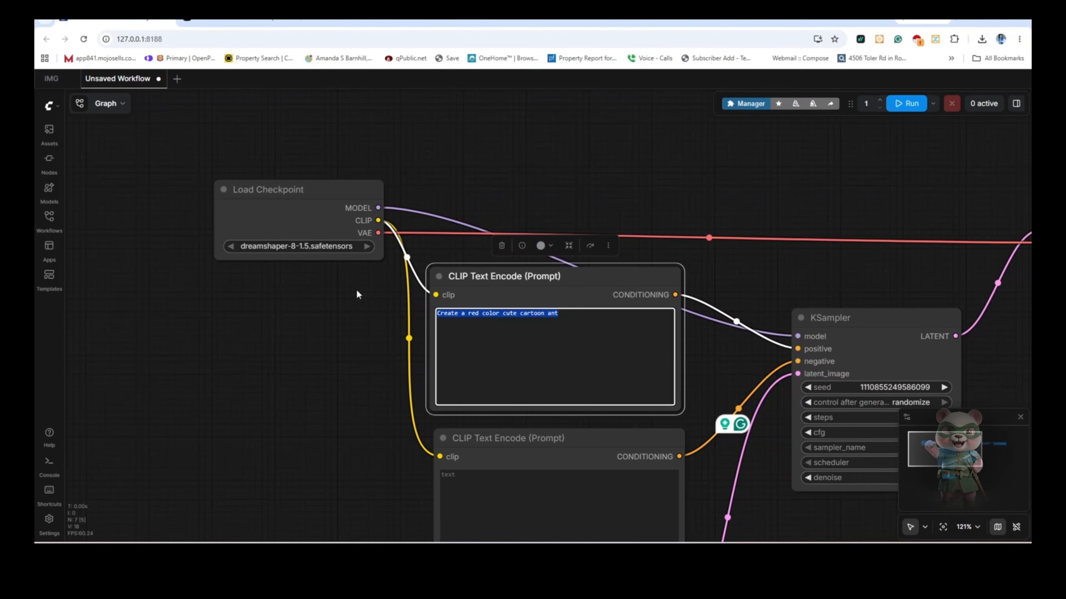
scroll(518, 309, "up", 5)
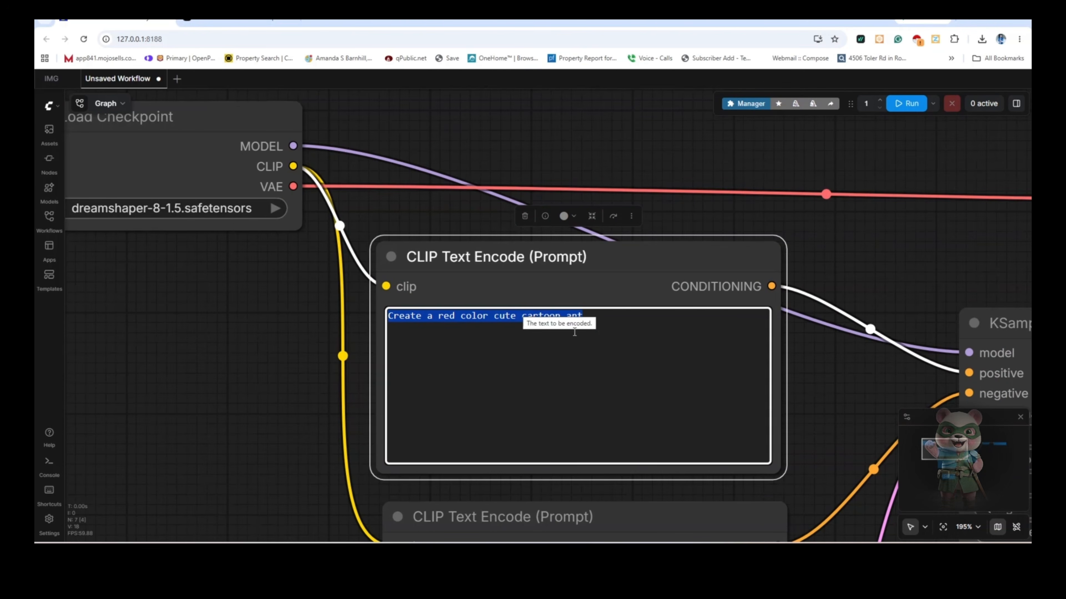
scroll(474, 333, "down", 12)
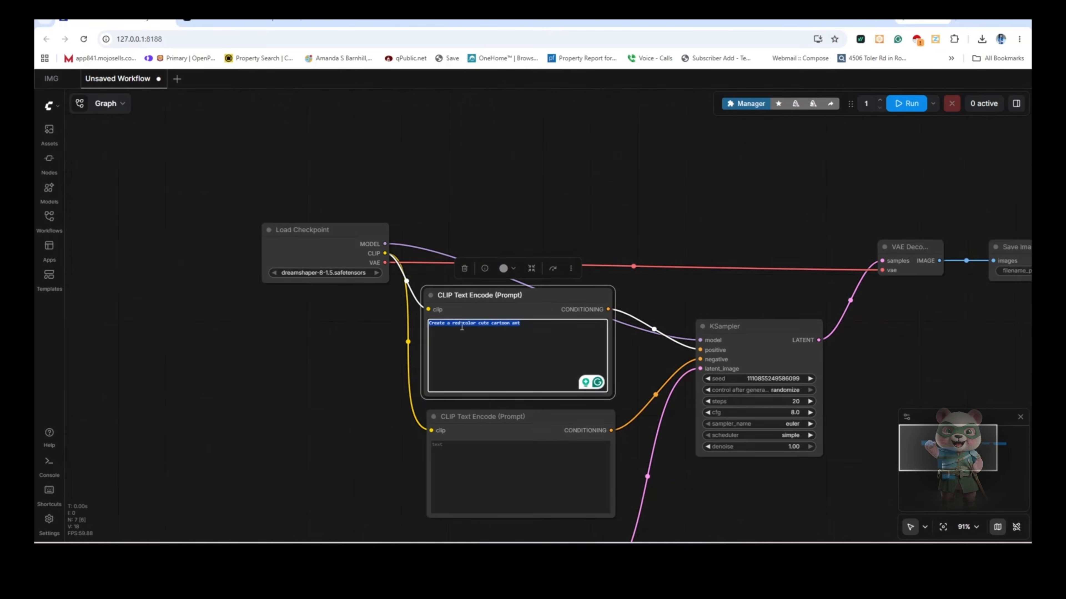
scroll(440, 315, "down", 1)
scroll(439, 315, "up", 3)
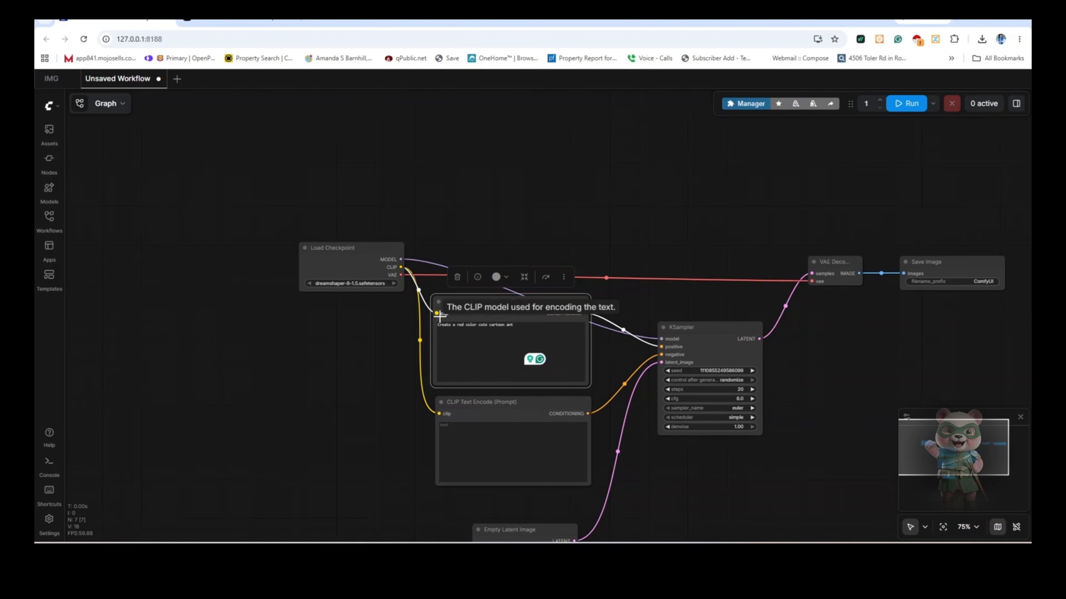
left_click_drag(352, 367, 247, 298)
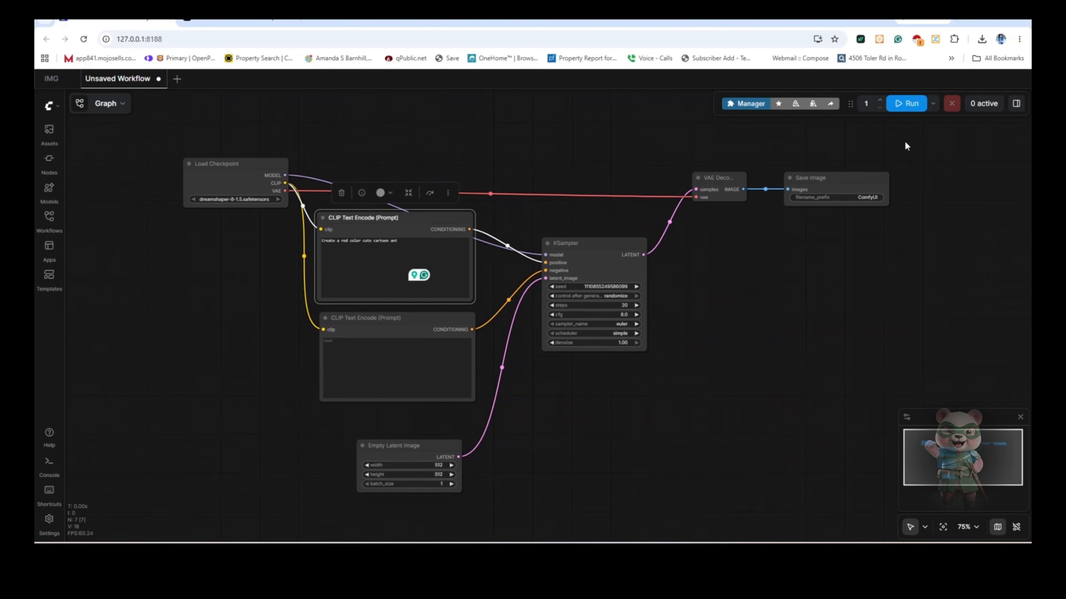
Run the text-to-image workflow and hide the canvas minimap.
left_click(907, 110)
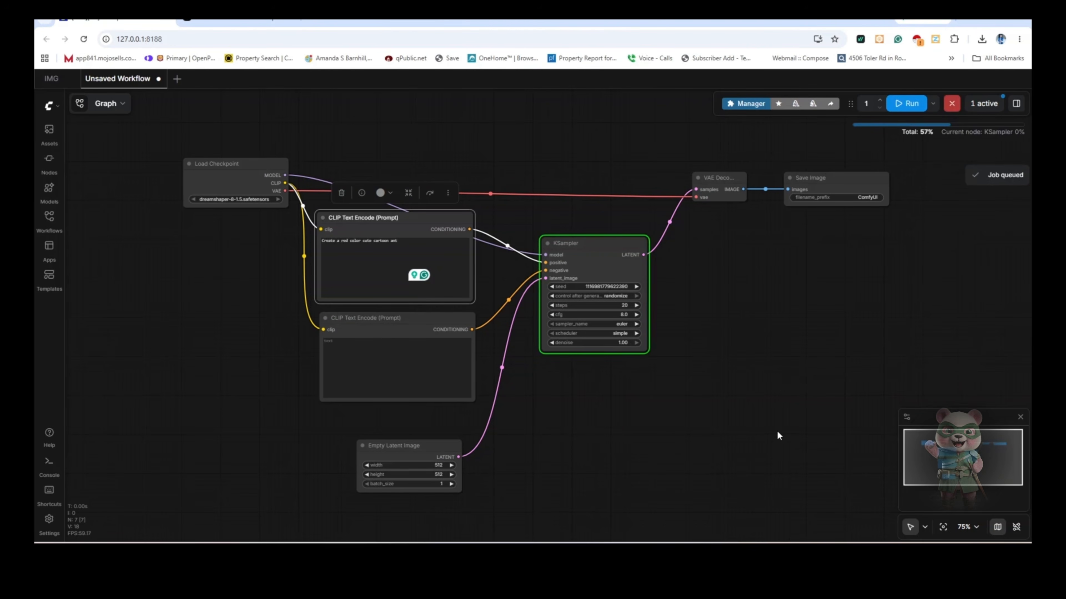
left_click(1019, 418)
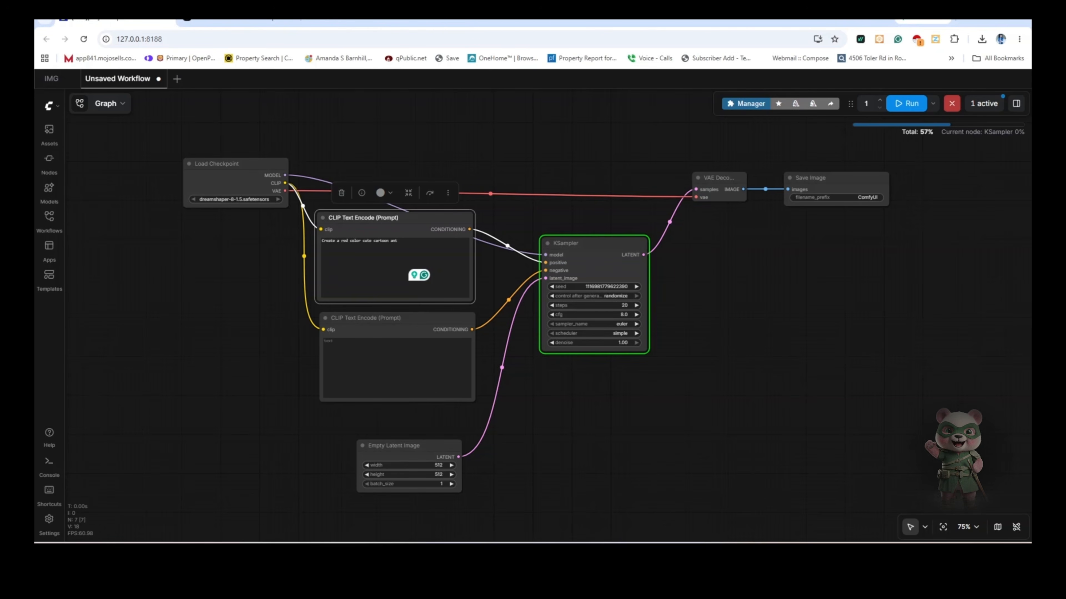
Check the progress of the running job in the console logs, and close the logs.
mouse_move(902, 130)
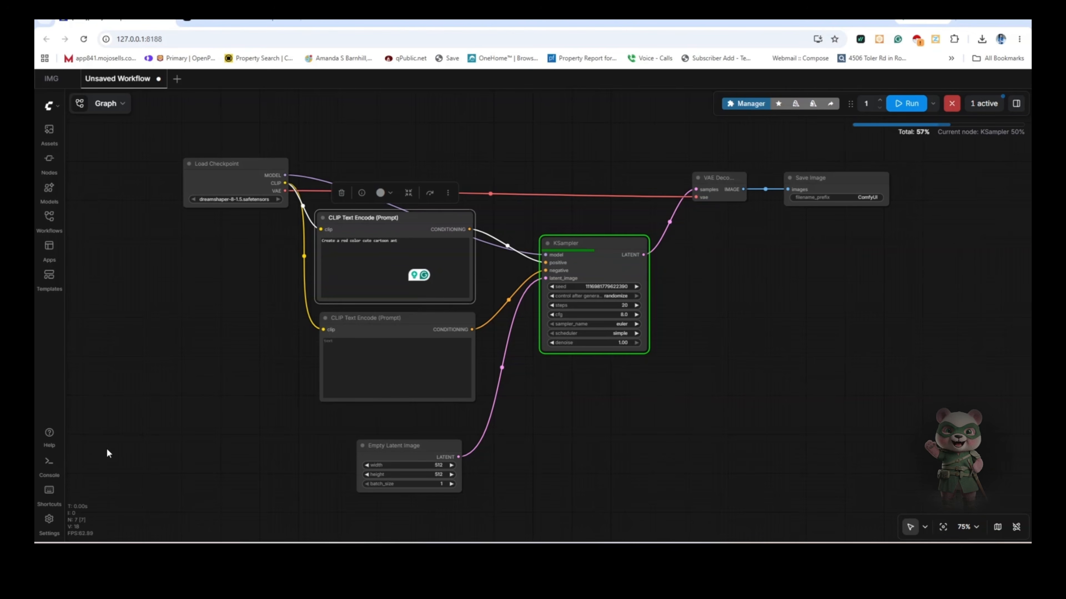
left_click(49, 462)
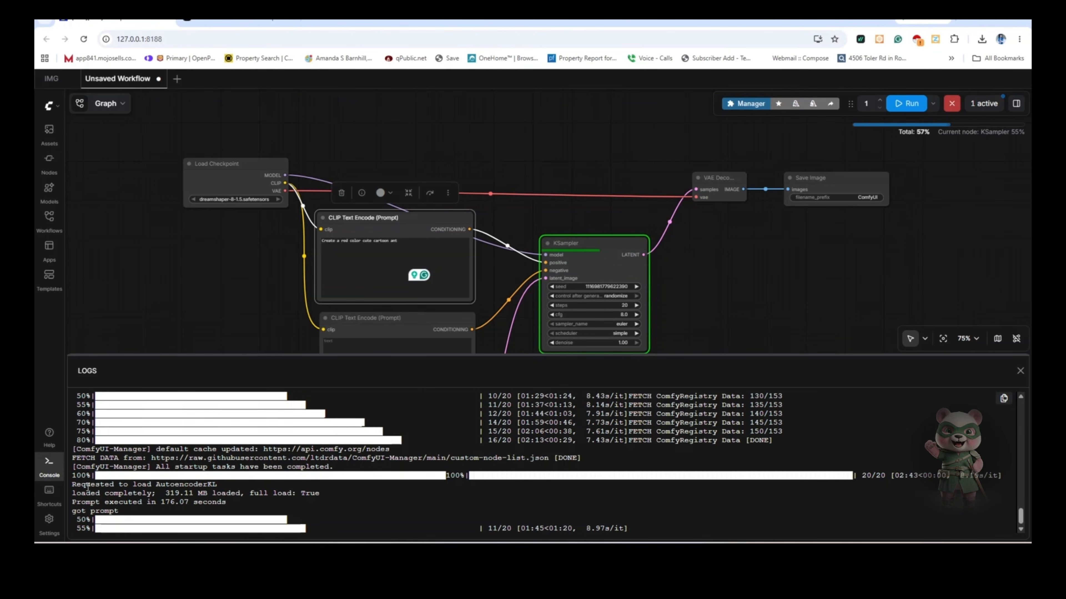
left_click(50, 466)
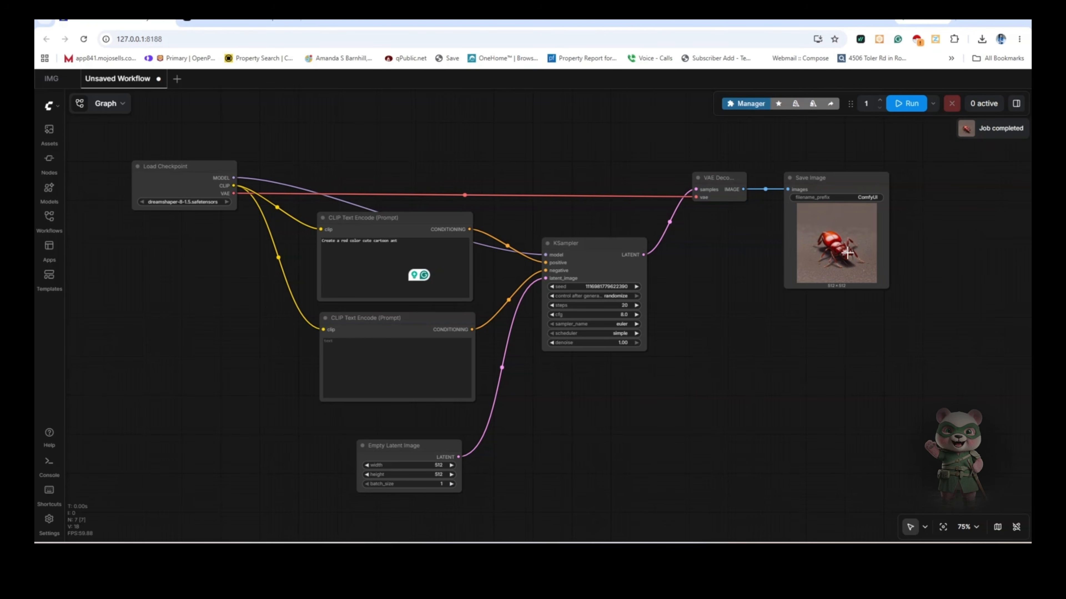
Run the workflow version that has the detailed positive and negative cartoon ant prompts.
left_click(59, 141)
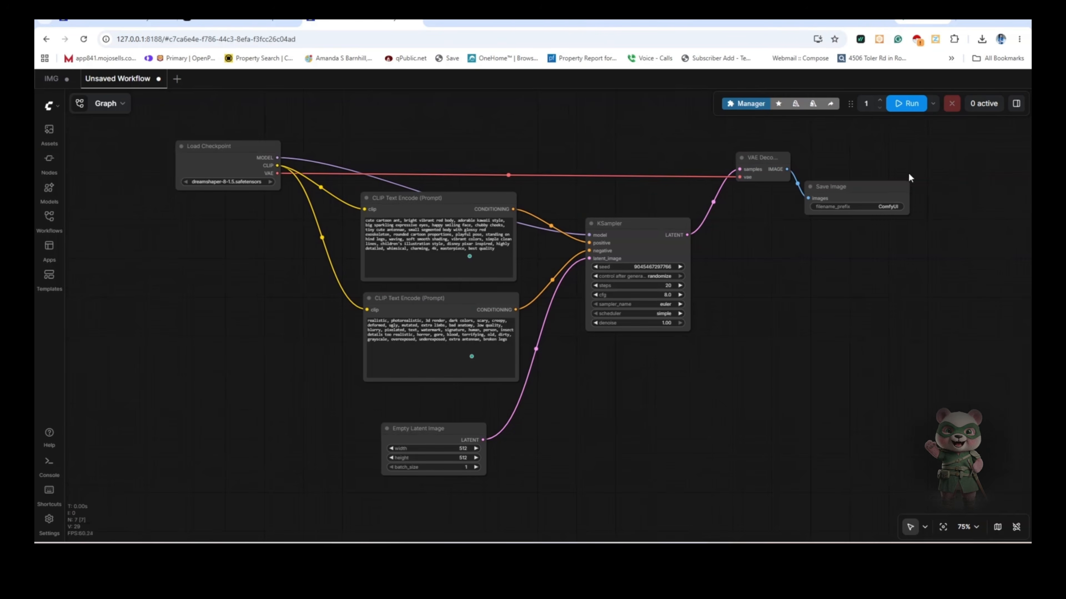
left_click(913, 110)
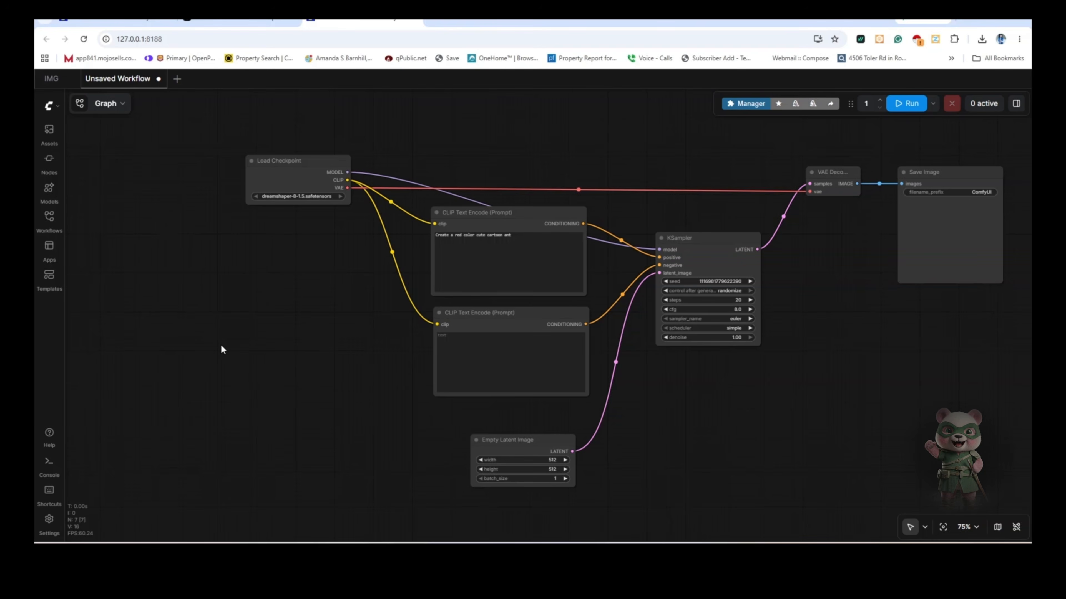
Add a Load Image node and place it below the Load Checkpoint node.
double_click(221, 347)
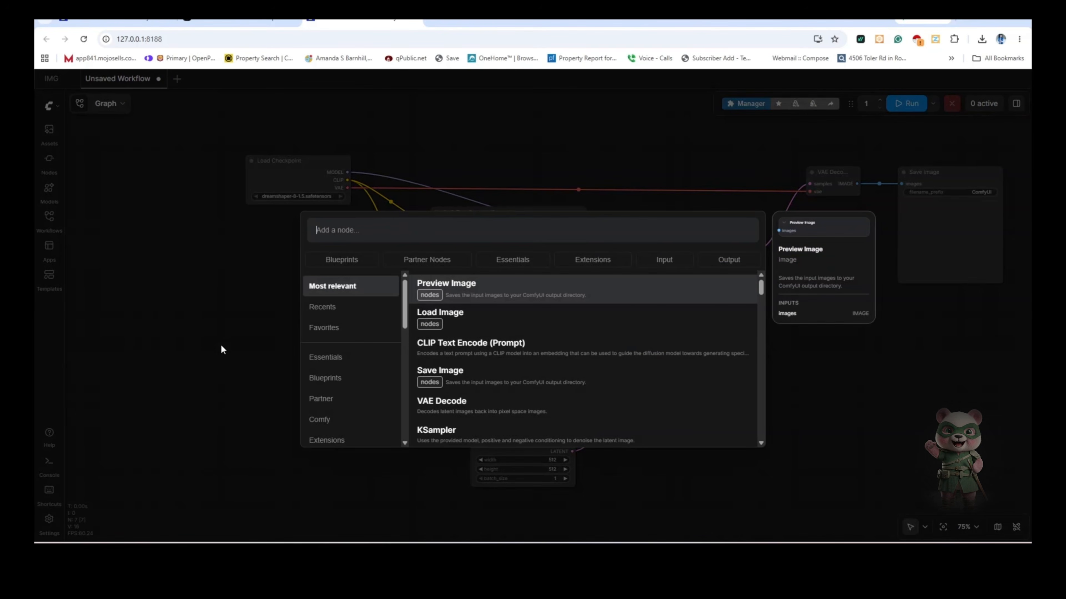
type("load")
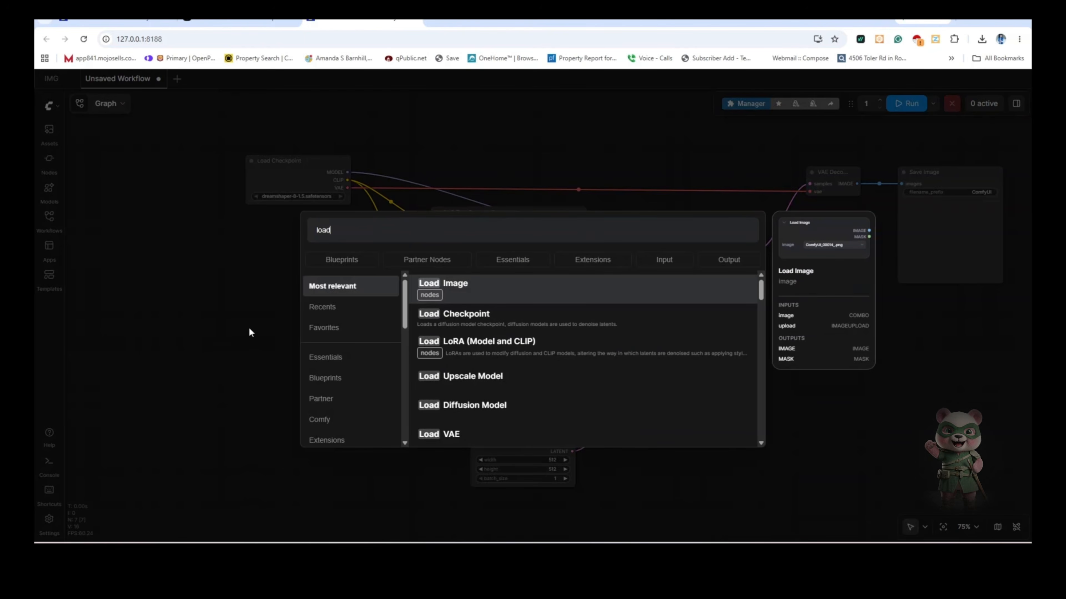
left_click(475, 294)
left_click_drag(476, 291, 242, 306)
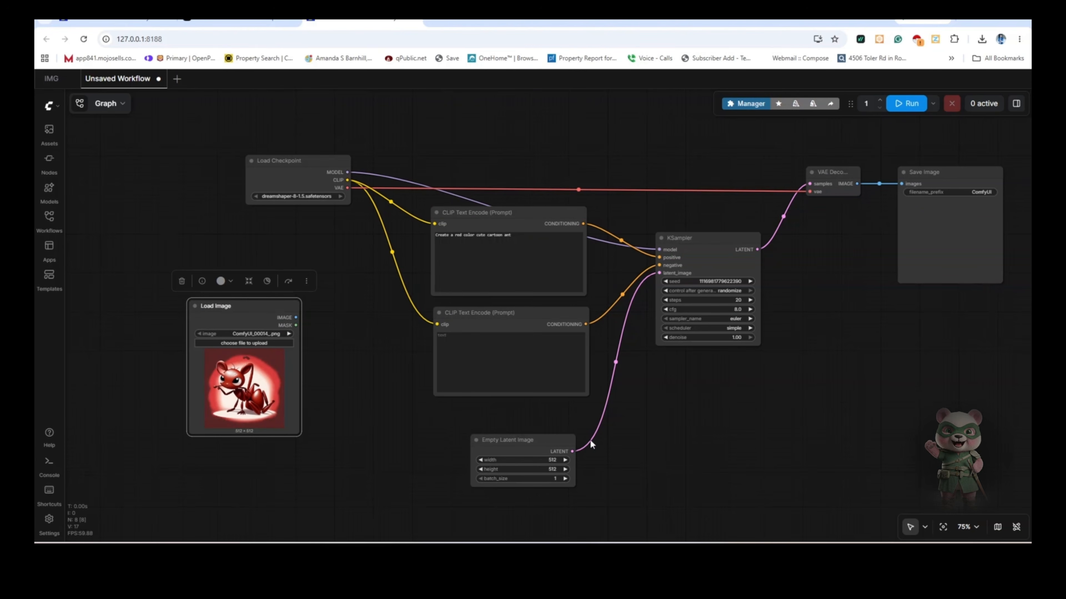
Disconnect the Empty Latent Image node from the KSampler and delete it.
right_click(571, 452)
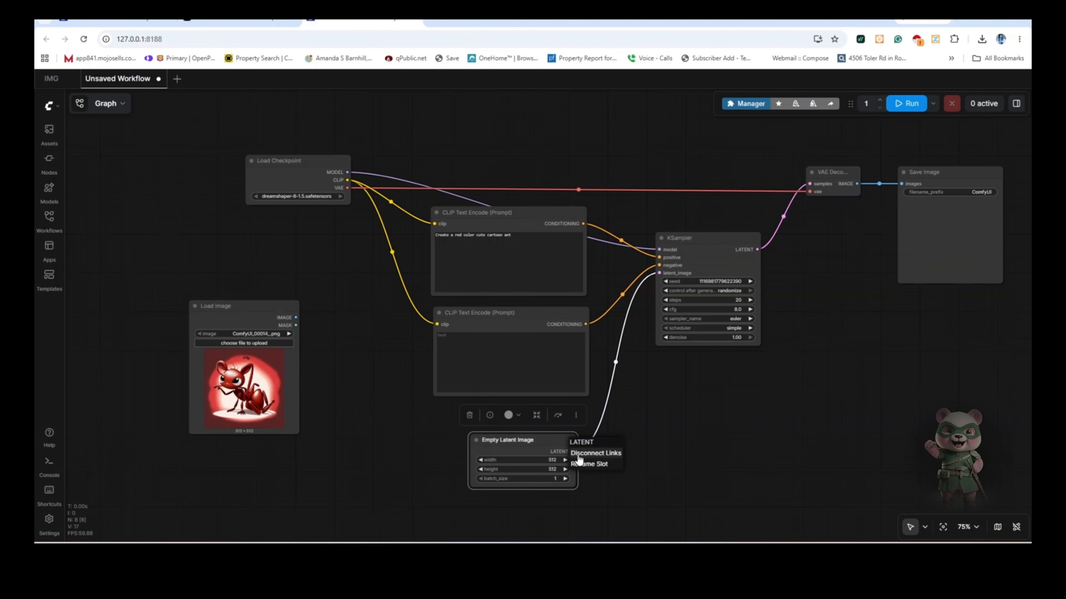
left_click(579, 454)
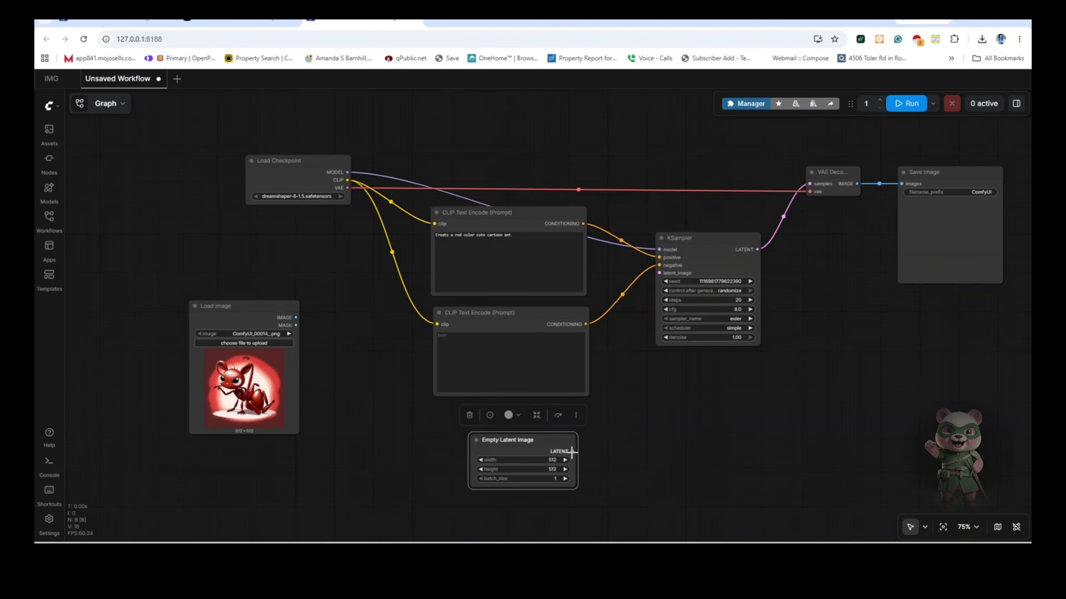
left_click(469, 416)
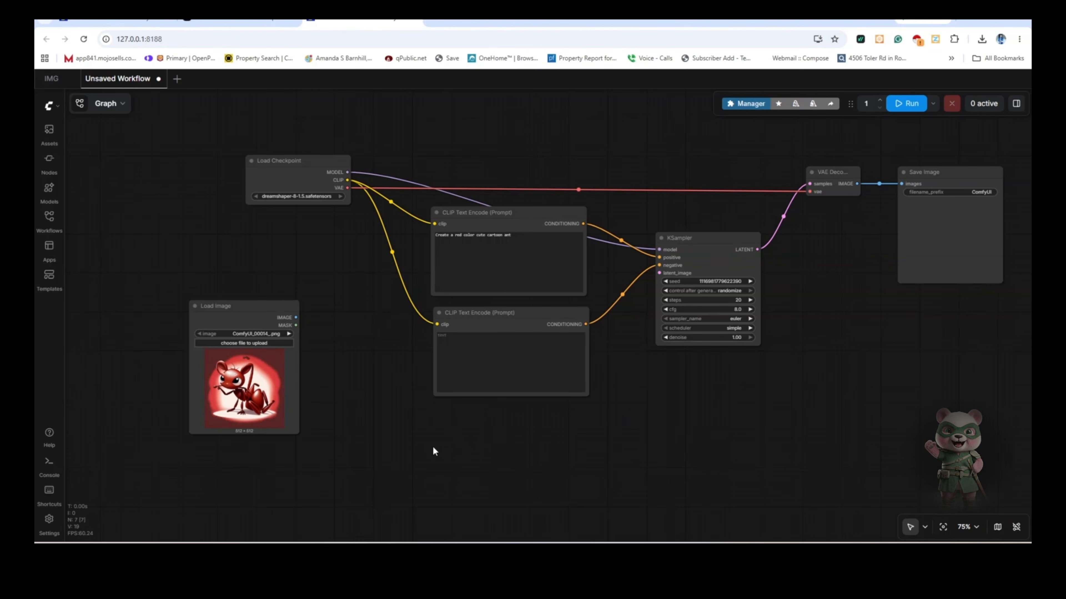
Add a VAE Encode node and place it between the Load Image node and the lower prompt node.
double_click(356, 421)
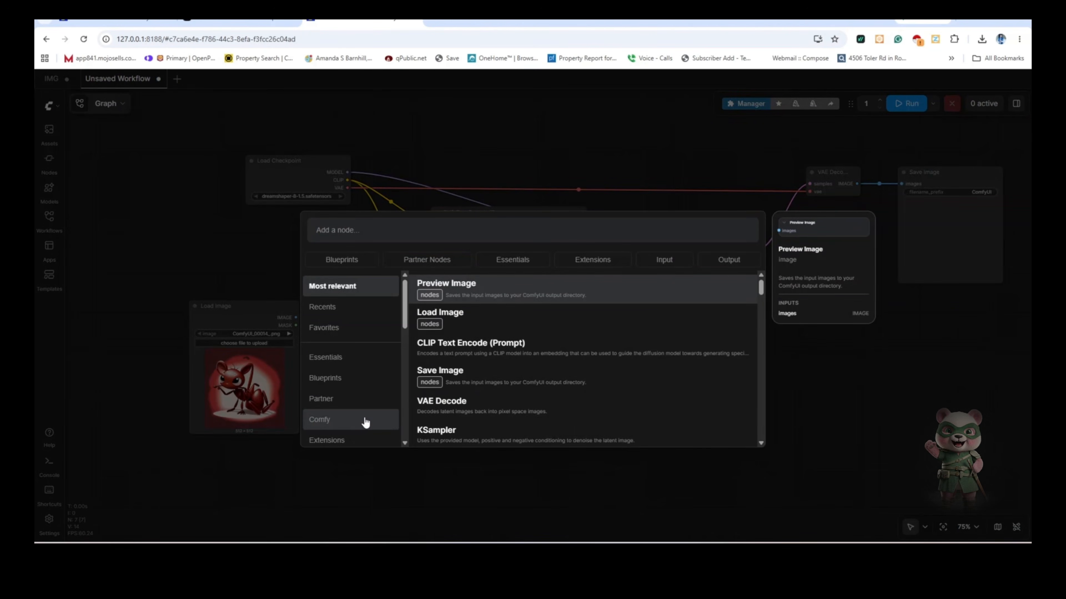
type("ve")
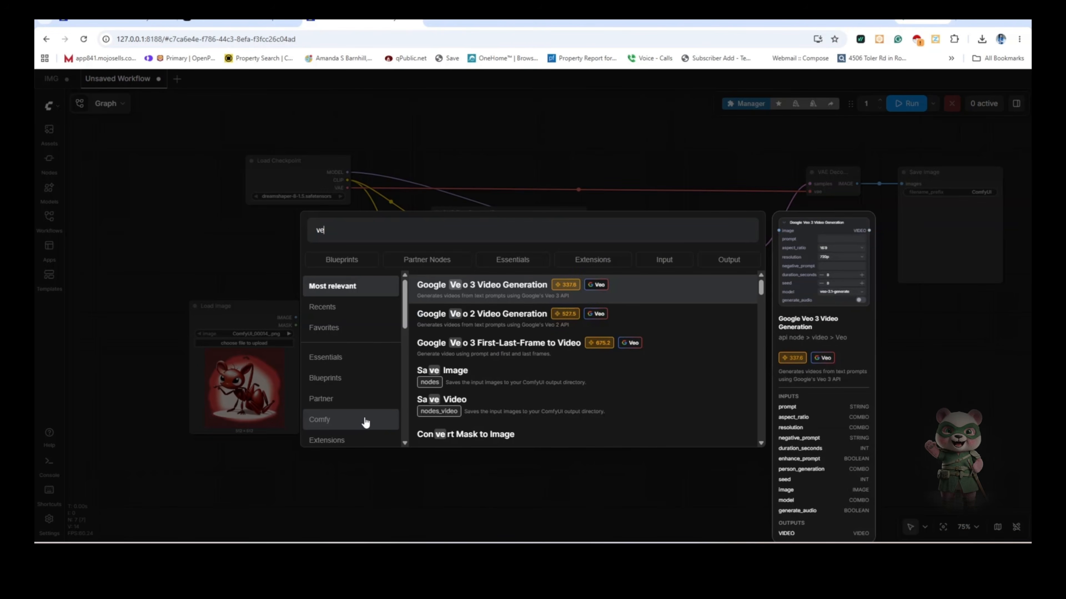
type("a")
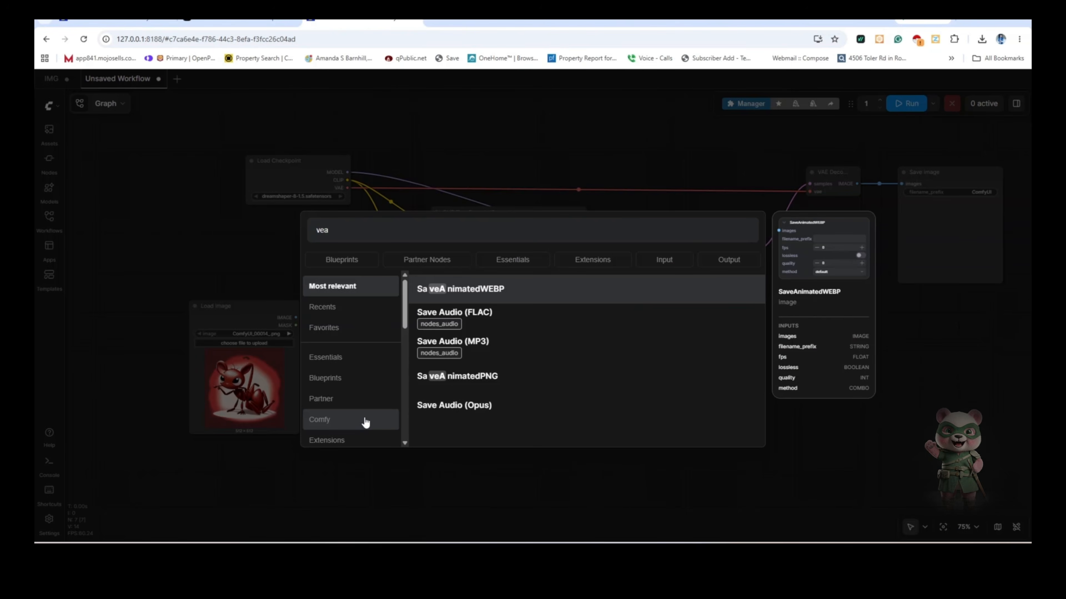
key("BackSpace")
key("BackSpace")
type("ae")
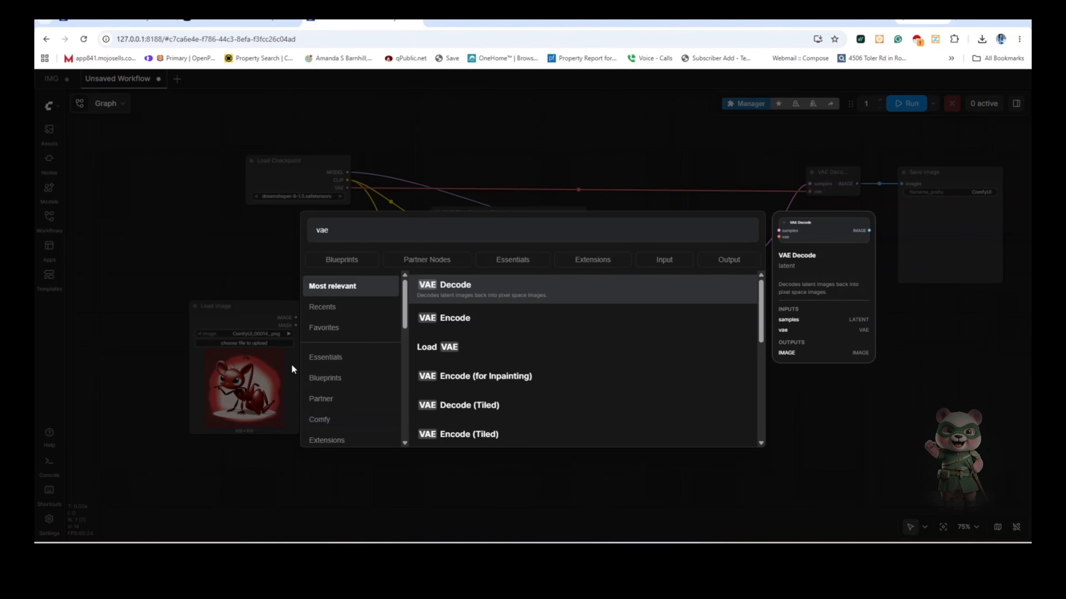
left_click(458, 335)
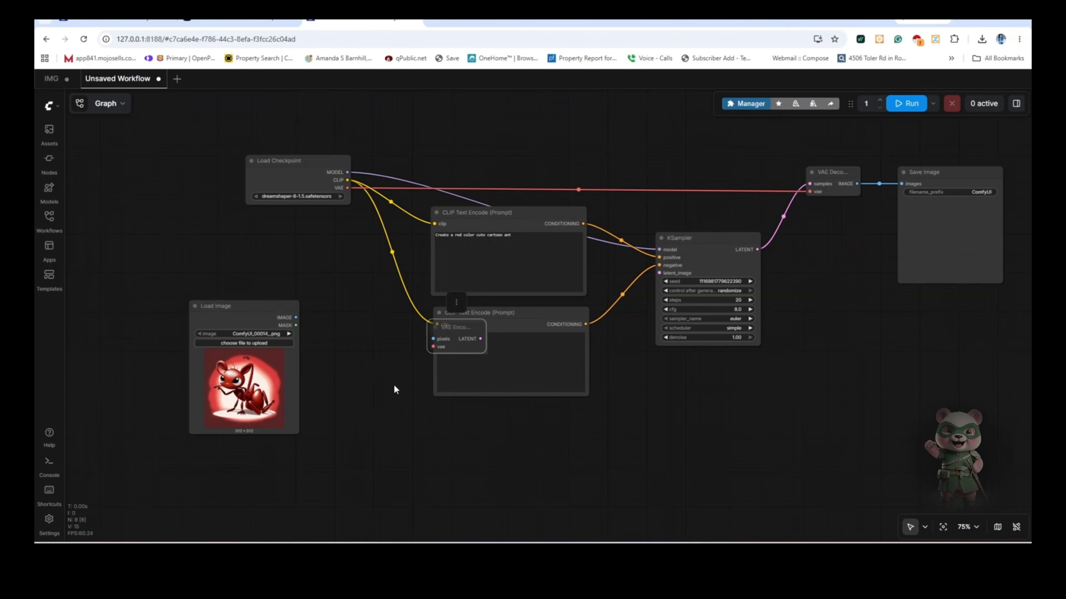
left_click(438, 352)
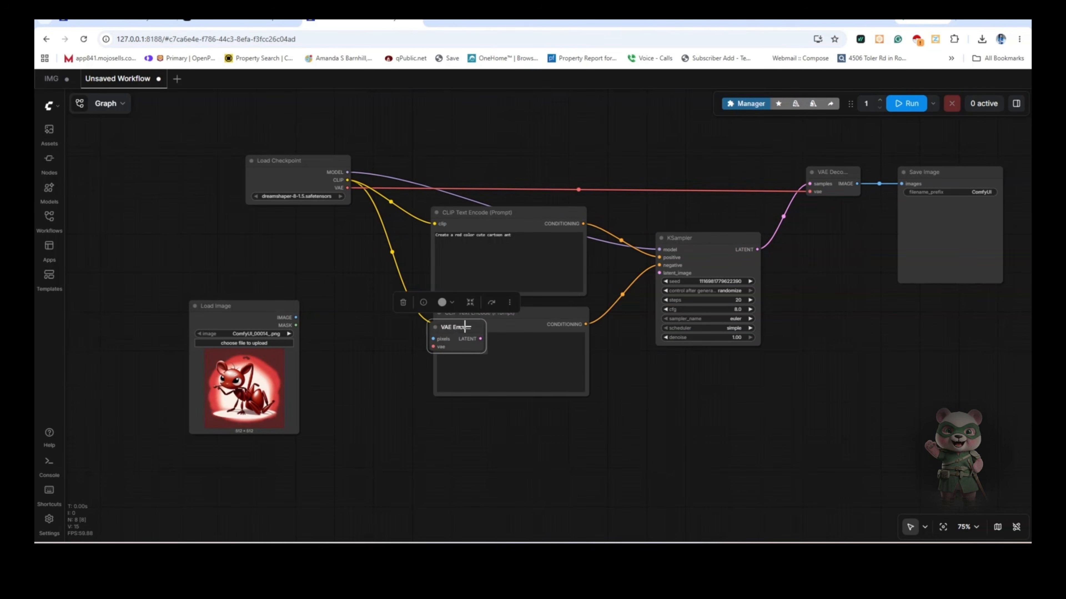
left_click_drag(465, 327, 371, 355)
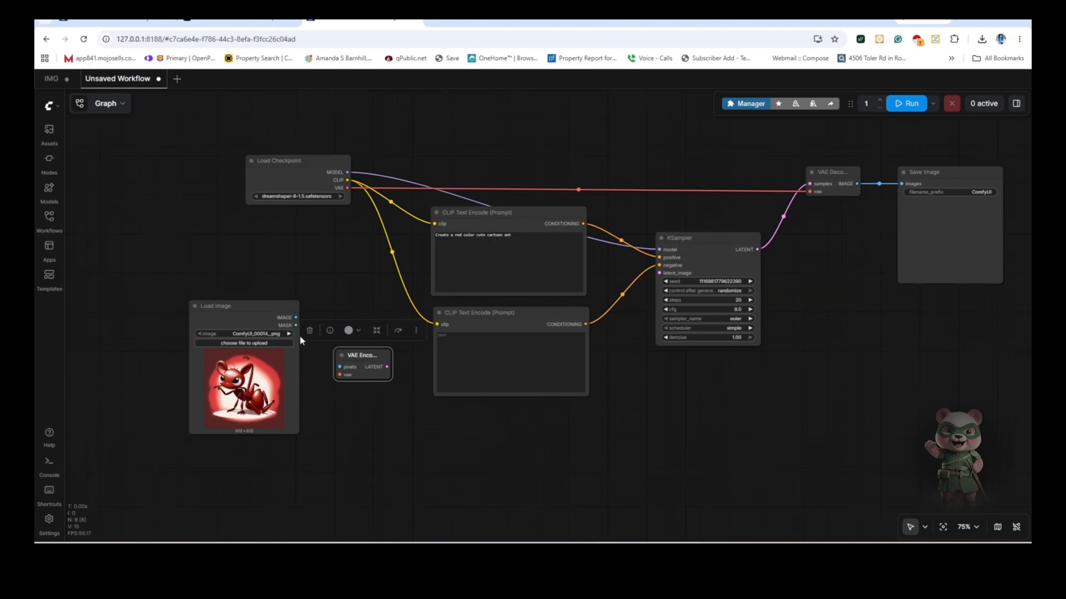
Connect the loaded image to VAE Encode's pixels, its latent output to the KSampler's latent_image, and the checkpoint's VAE to its vae input.
left_click_drag(298, 317, 339, 367)
left_click_drag(387, 366, 659, 273)
left_click_drag(340, 374, 351, 189)
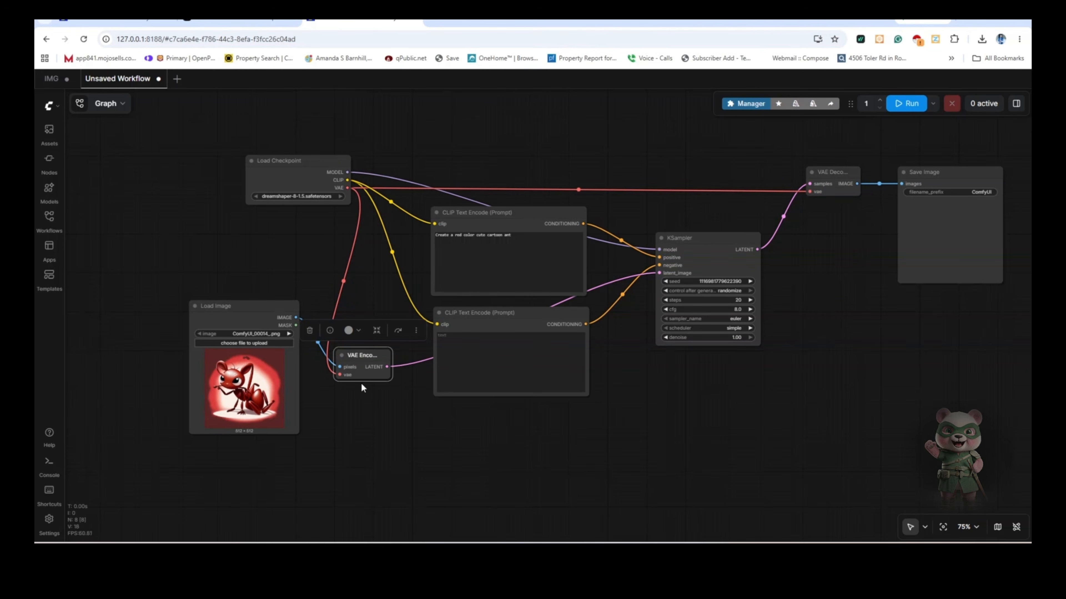
Run the image-to-image workflow with the loaded ant picture as its source.
left_click(366, 451)
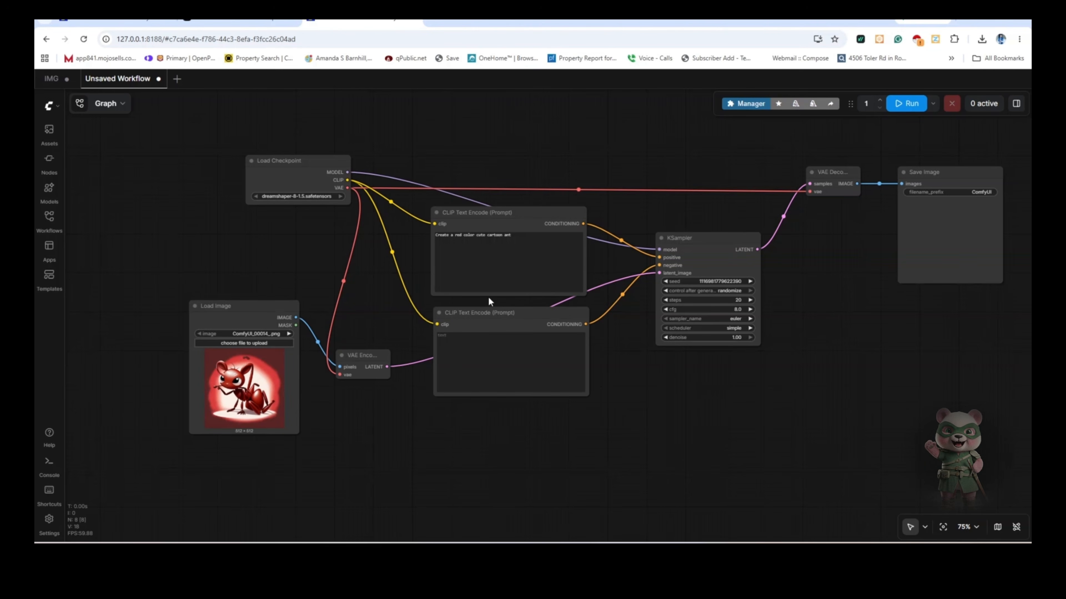
left_click(912, 112)
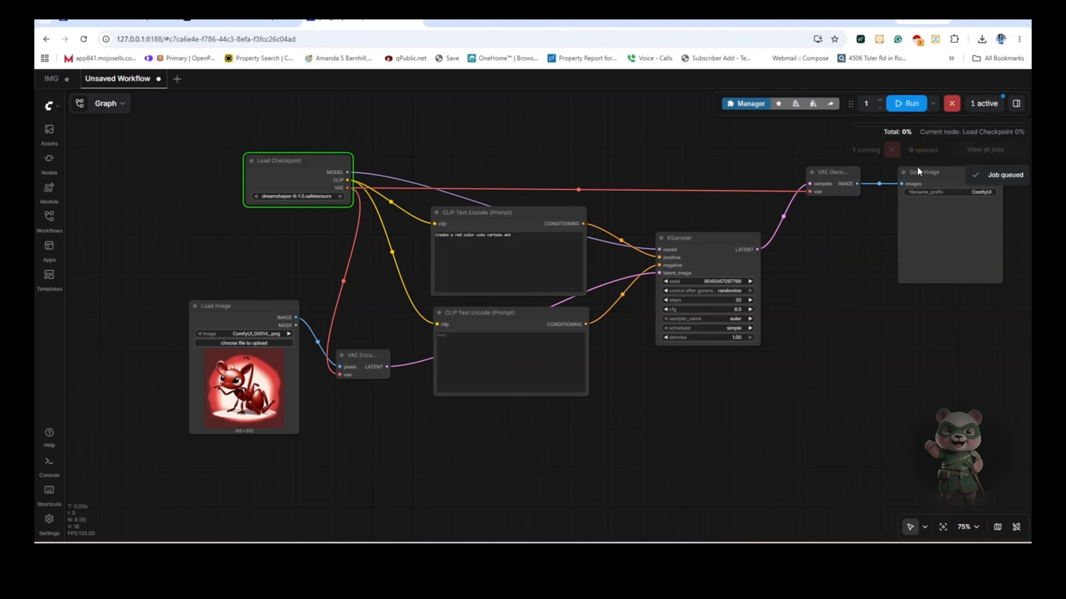